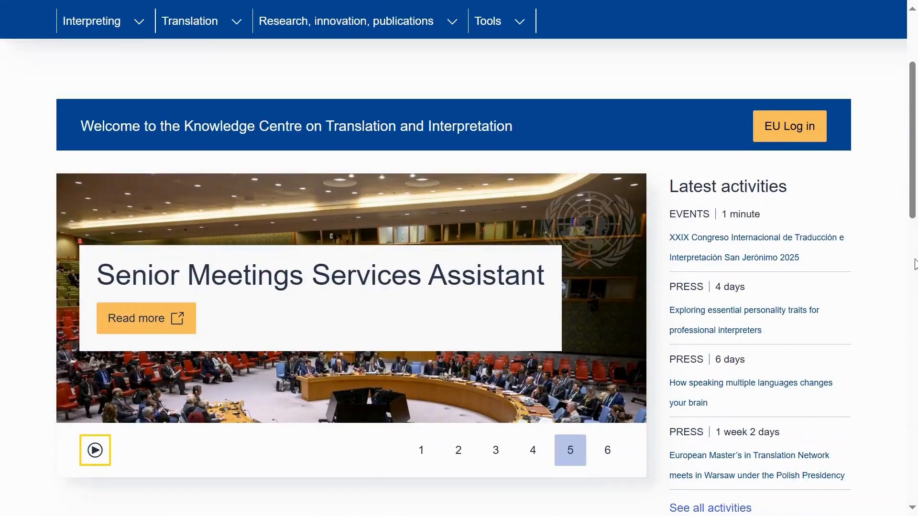
Open the Communities page from the Collaborative spaces section and look through the listed communities
scroll(914, 264, down, 5)
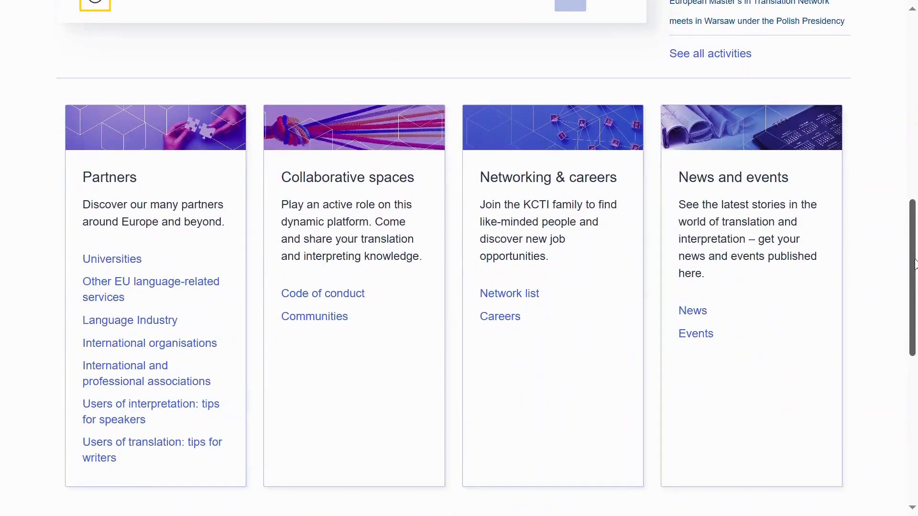
click(320, 321)
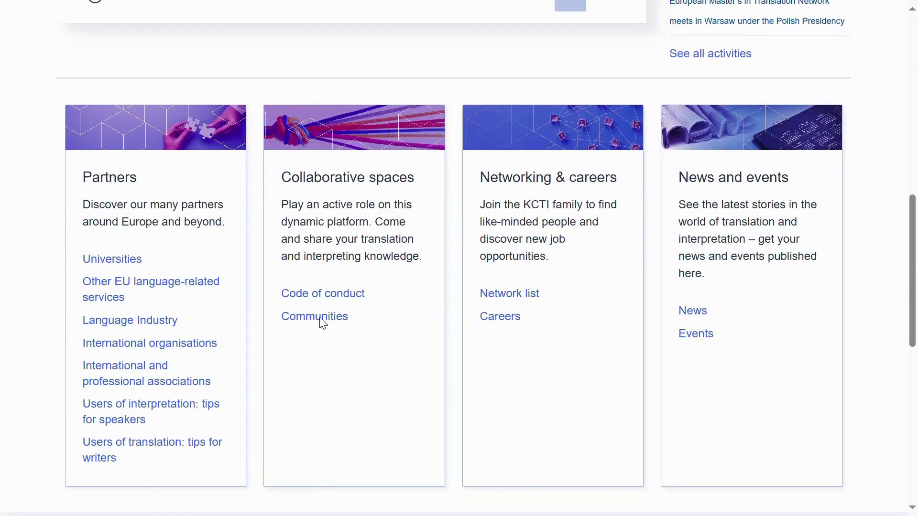
scroll(832, 114, down, 3)
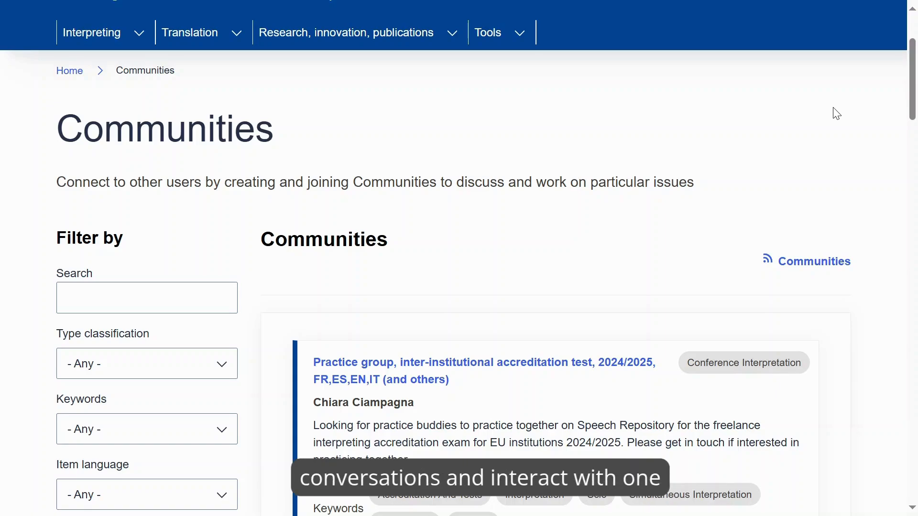
scroll(836, 113, down, 2)
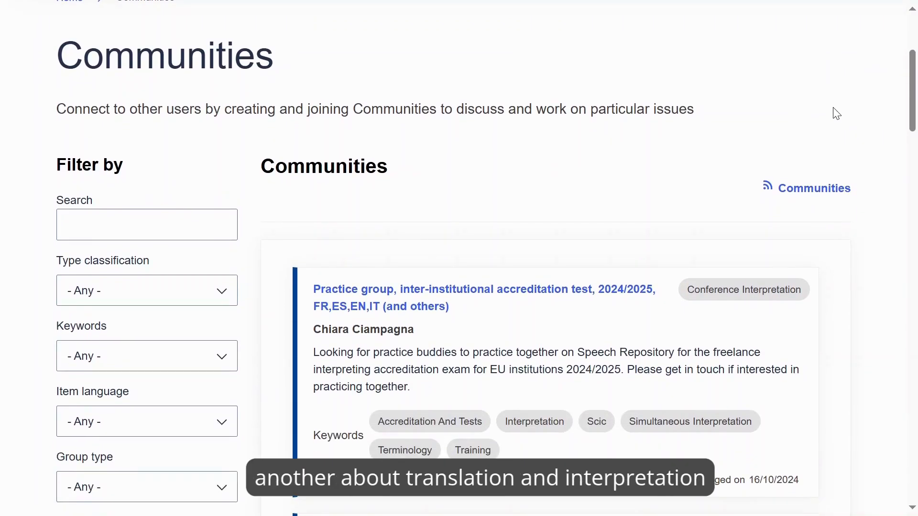
scroll(836, 102, down, 4)
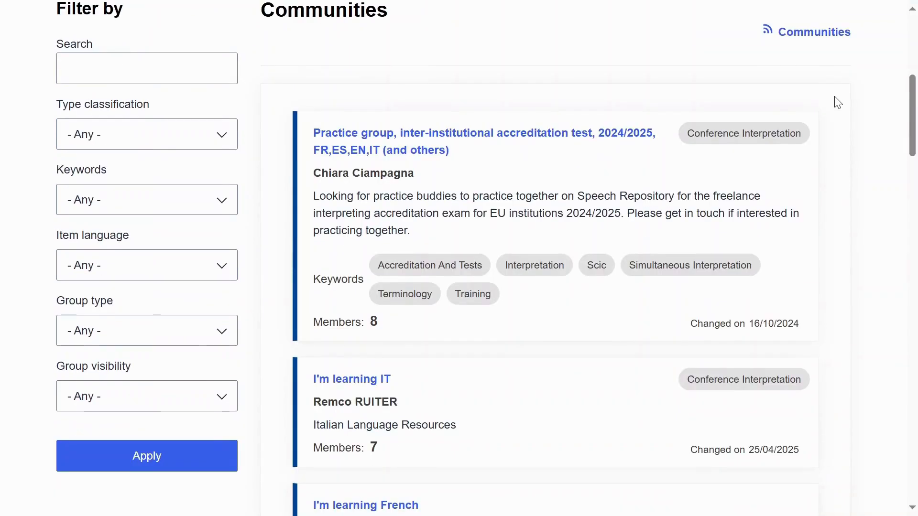
scroll(837, 102, down, 4)
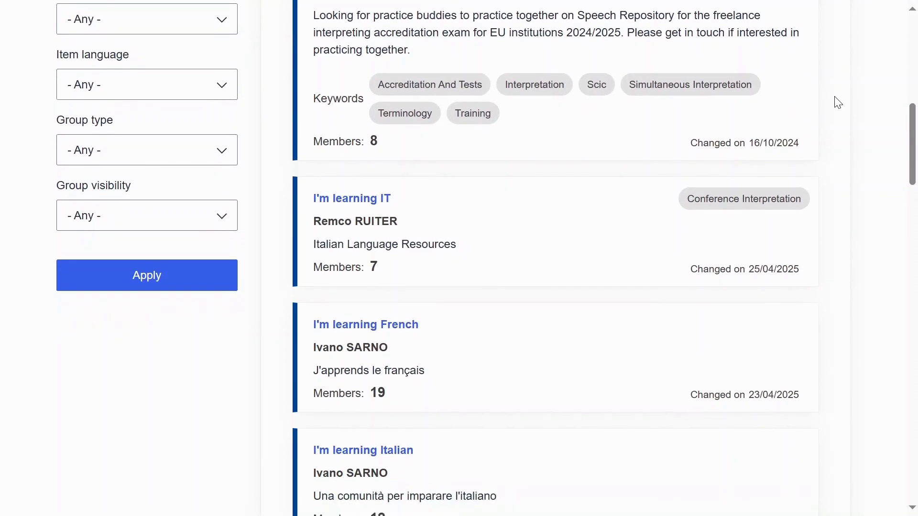
scroll(836, 101, down, 3)
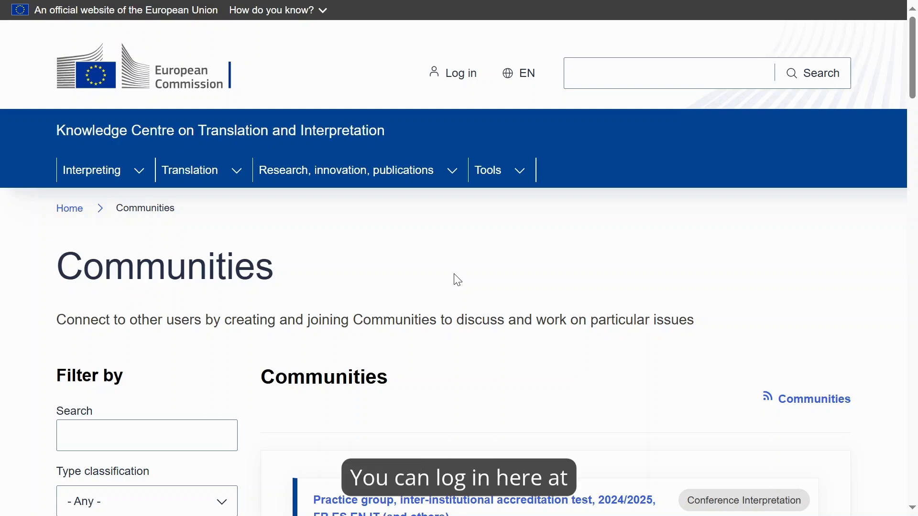
Open the site's log-in and the footer guide on how to create a profile on the KCTI
click(459, 79)
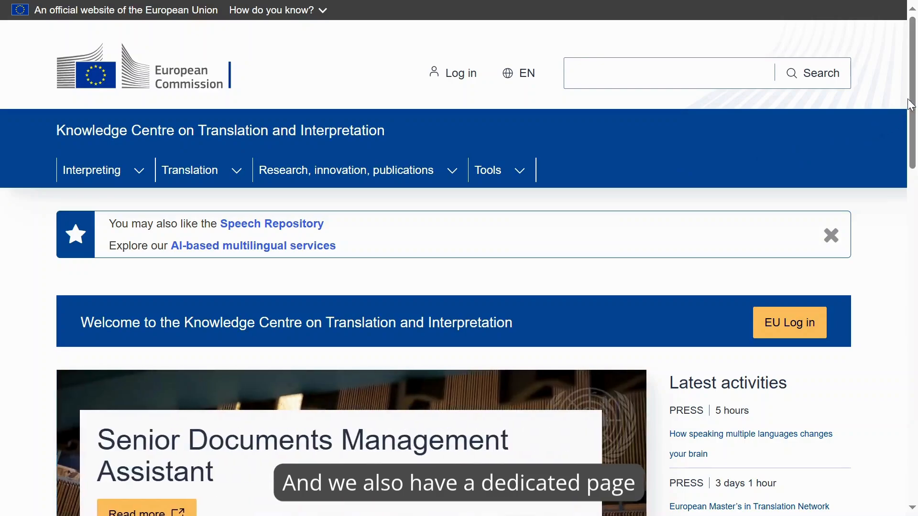
drag(914, 93, 887, 392)
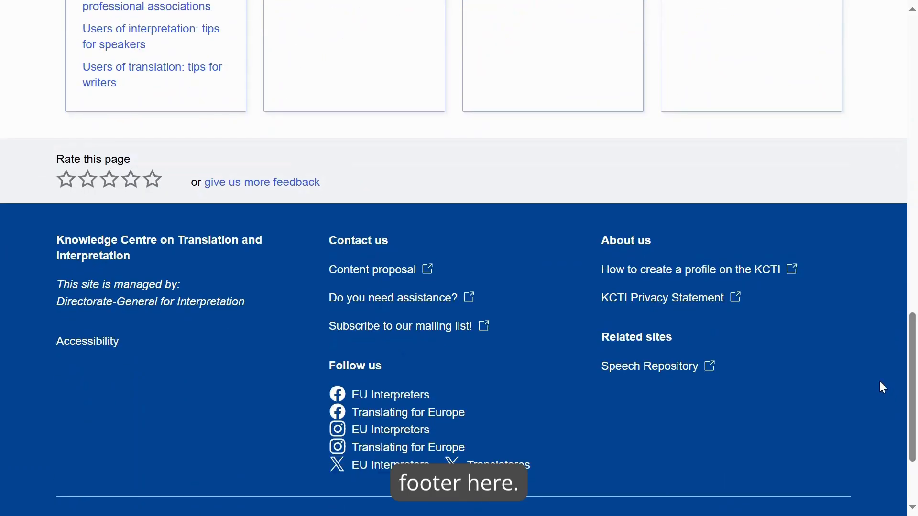
click(750, 271)
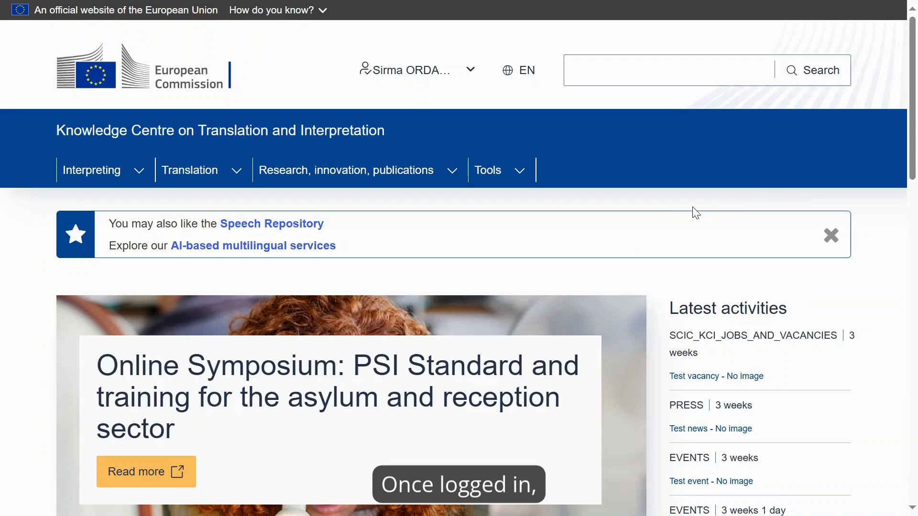
Return to the Communities page from Collaborative spaces and start creating a new community
scroll(688, 213, down, 12)
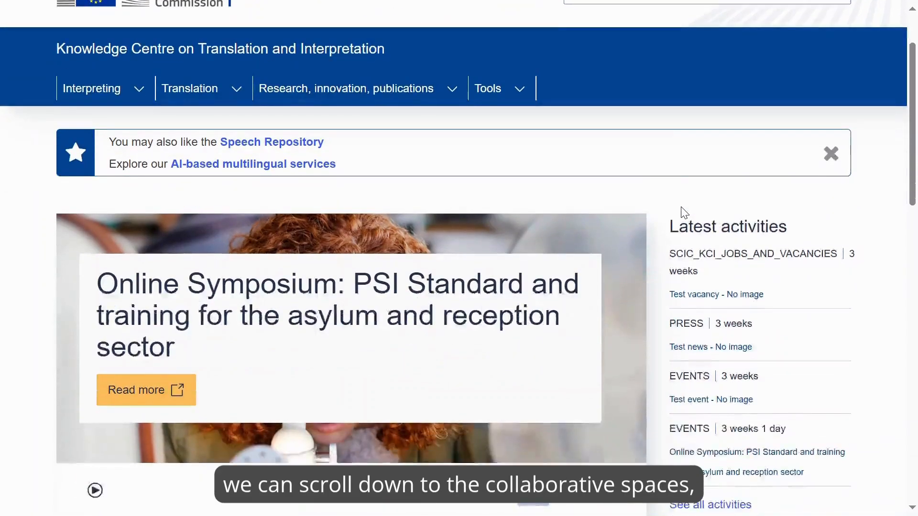
scroll(674, 205, up, 1)
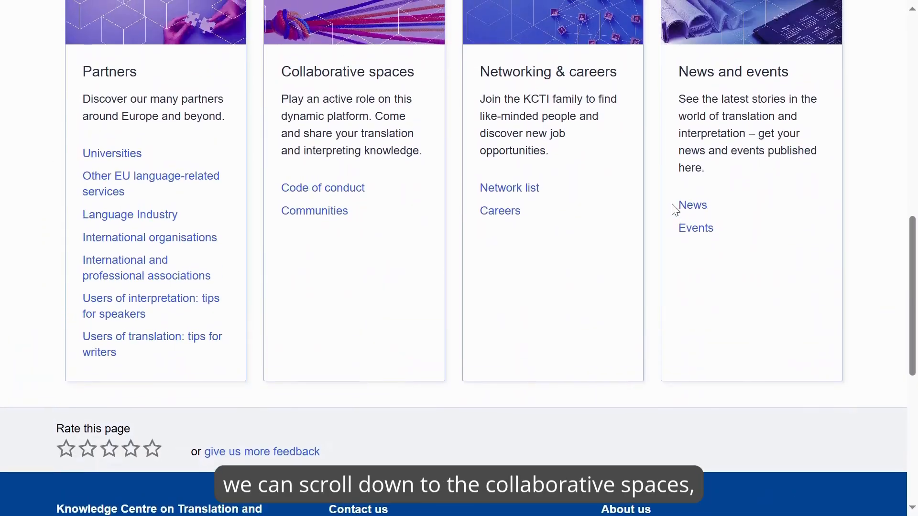
click(297, 216)
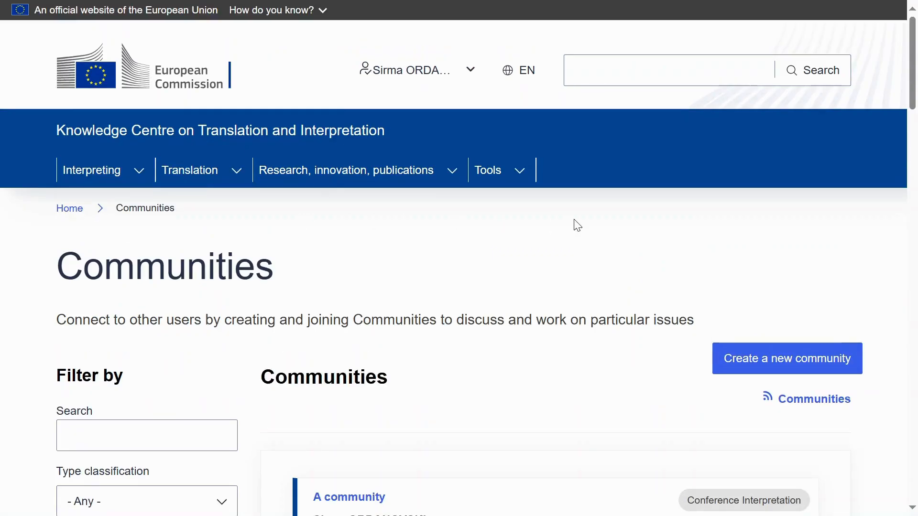
scroll(577, 224, down, 3)
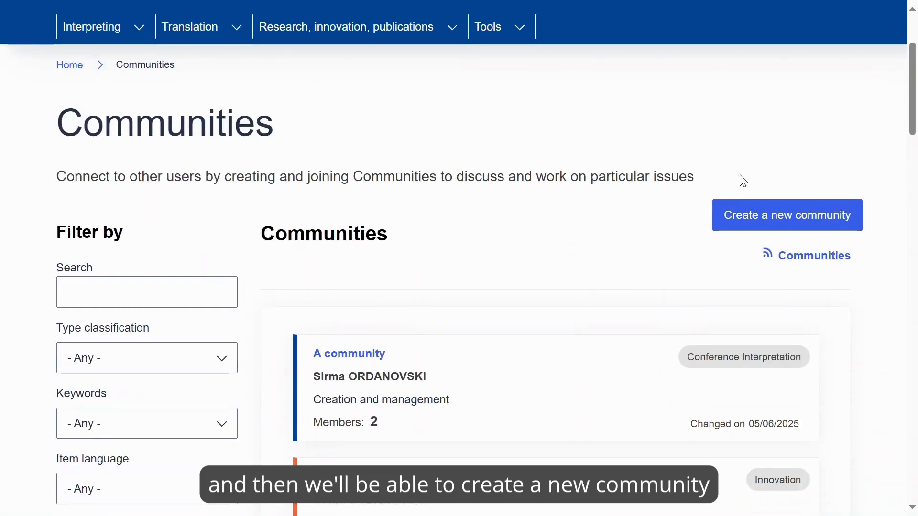
click(773, 227)
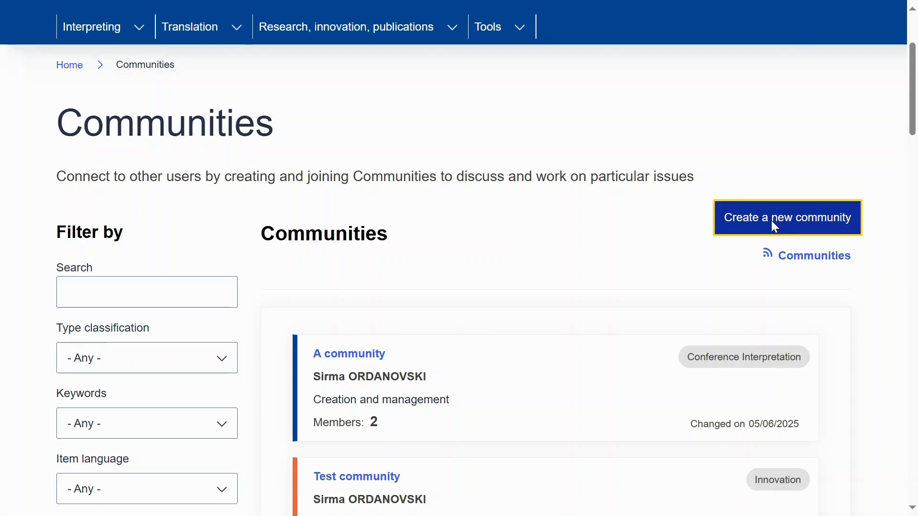
Enter "Use of AI tools in the booth" as the new community's title
scroll(341, 320, down, 1)
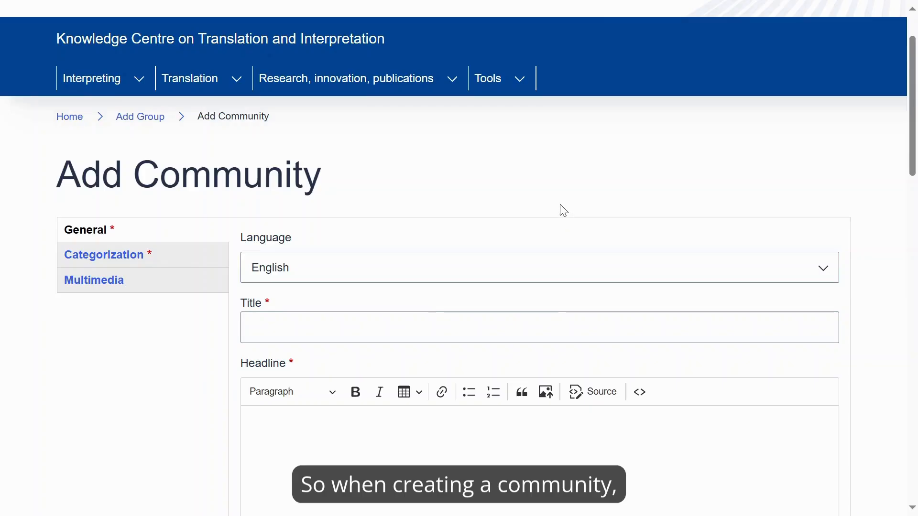
scroll(471, 179, down, 1)
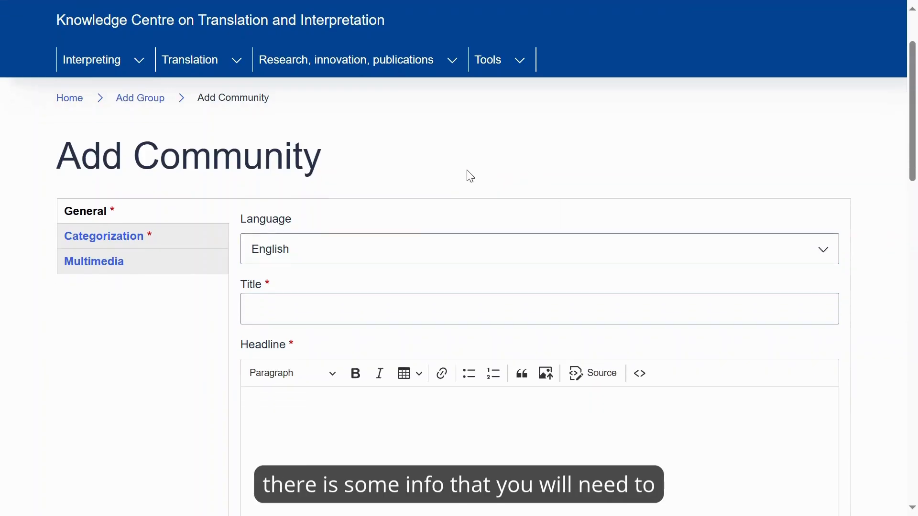
scroll(470, 175, down, 1)
click(406, 180)
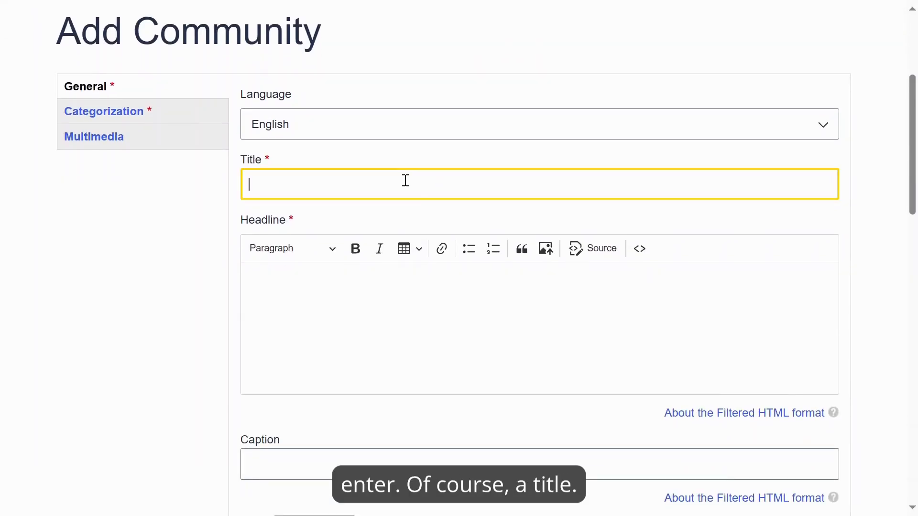
text(Use)
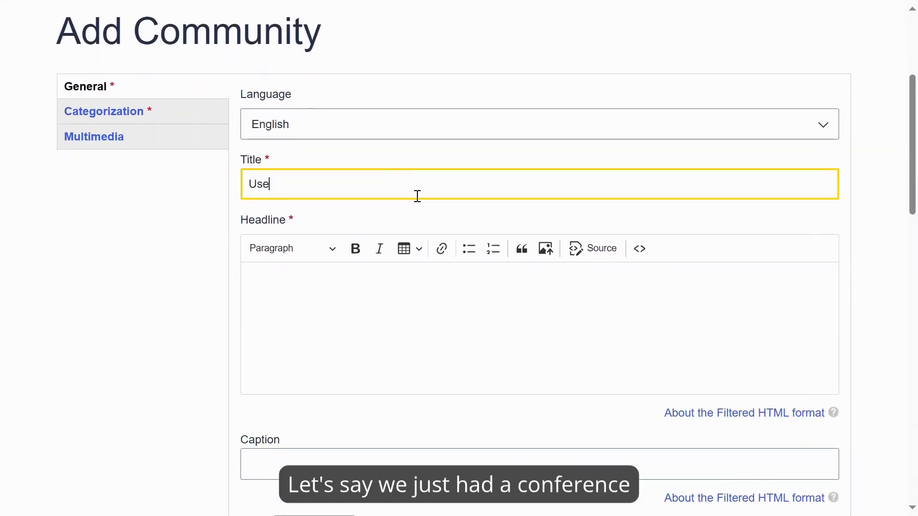
text( of AI too)
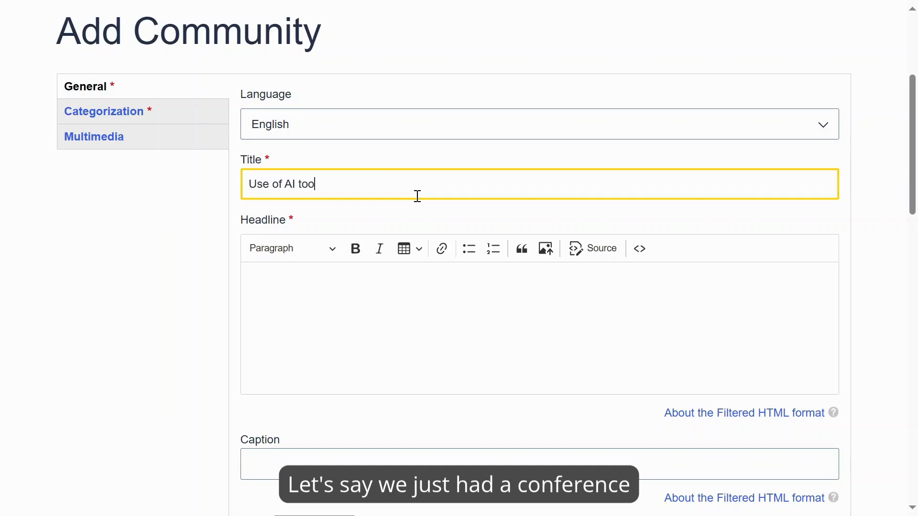
text(ls in the booth)
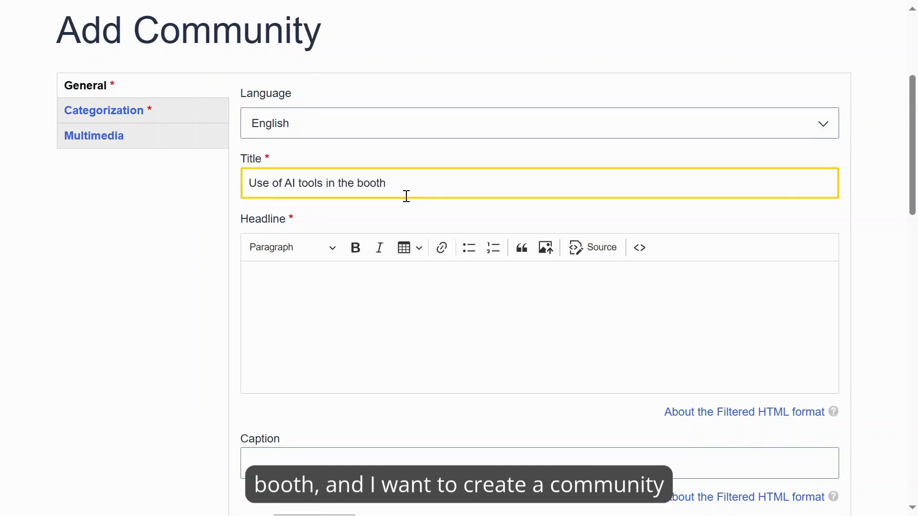
Enter the community's headline "Post-conference discussions on the use of AI-based tools"
scroll(406, 199, down, 1)
click(403, 214)
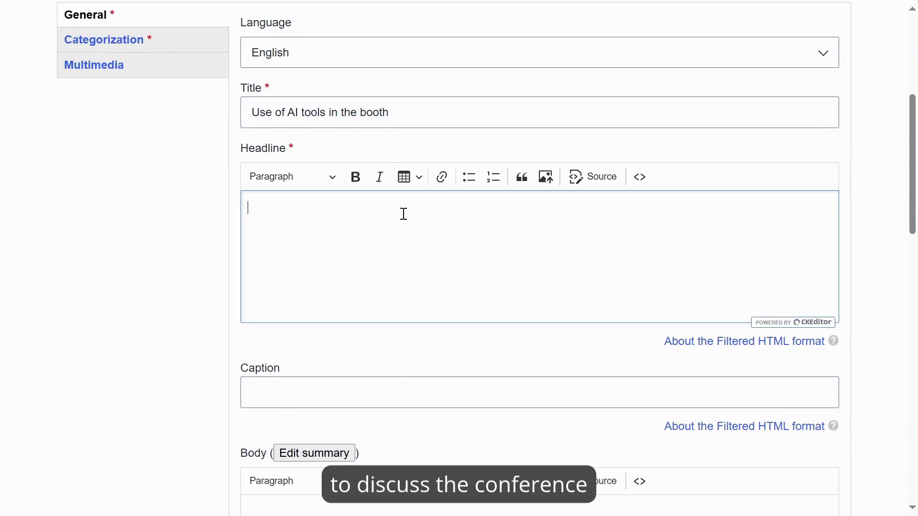
text(Post-conferenc)
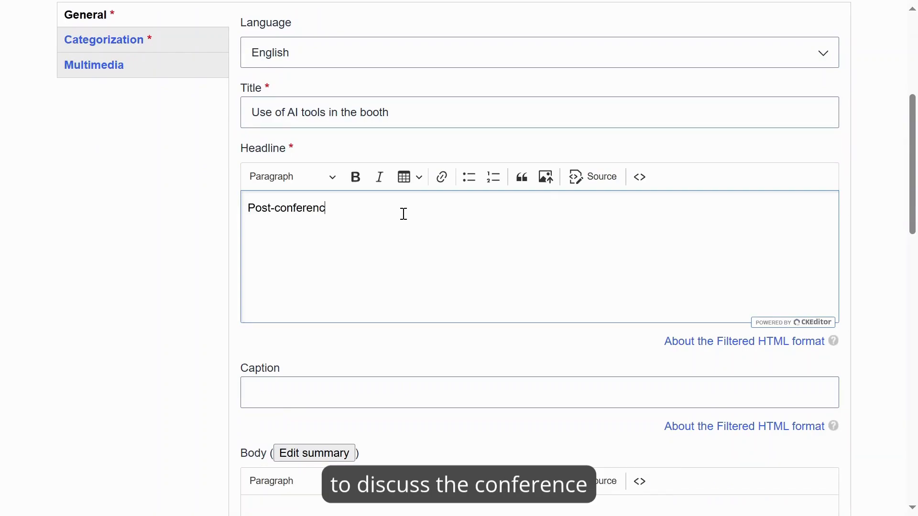
text(e dis)
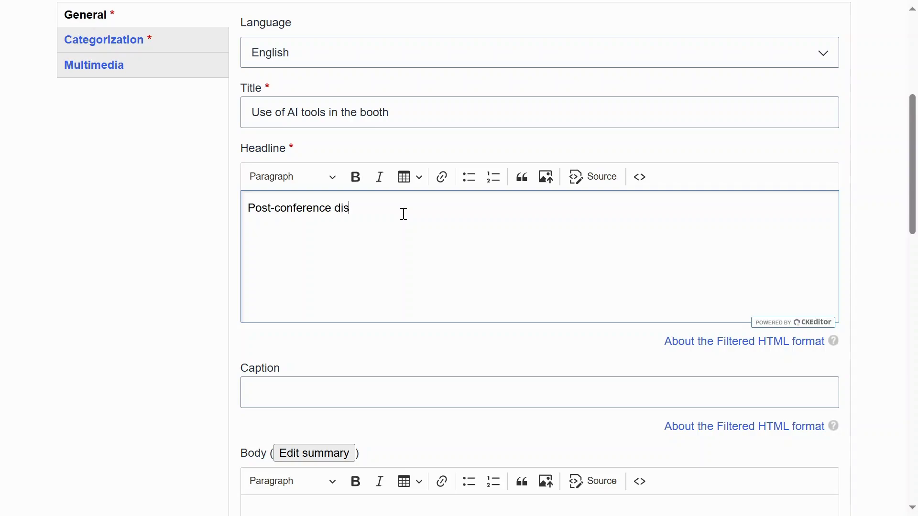
text(cussions on the use of AI-based tools)
Fill in the community's body with "Here we will post the final results of our research."
scroll(524, 272, down, 5)
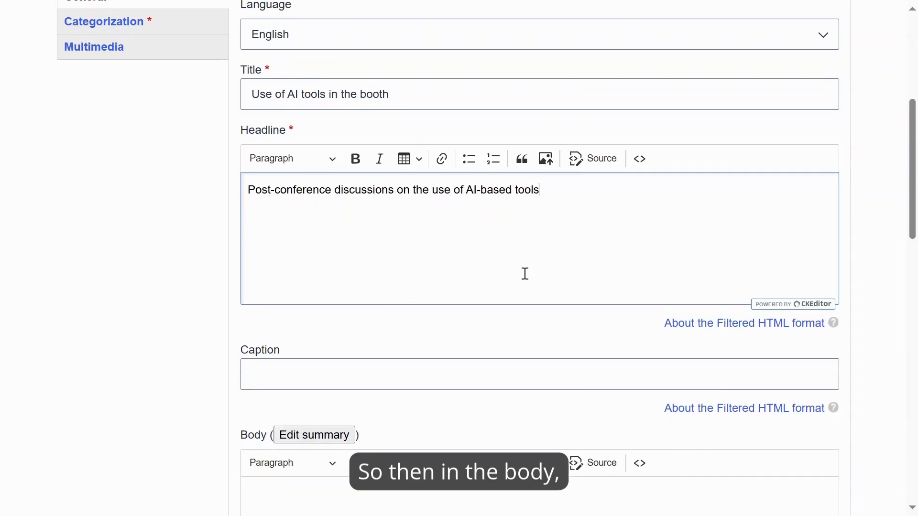
click(498, 339)
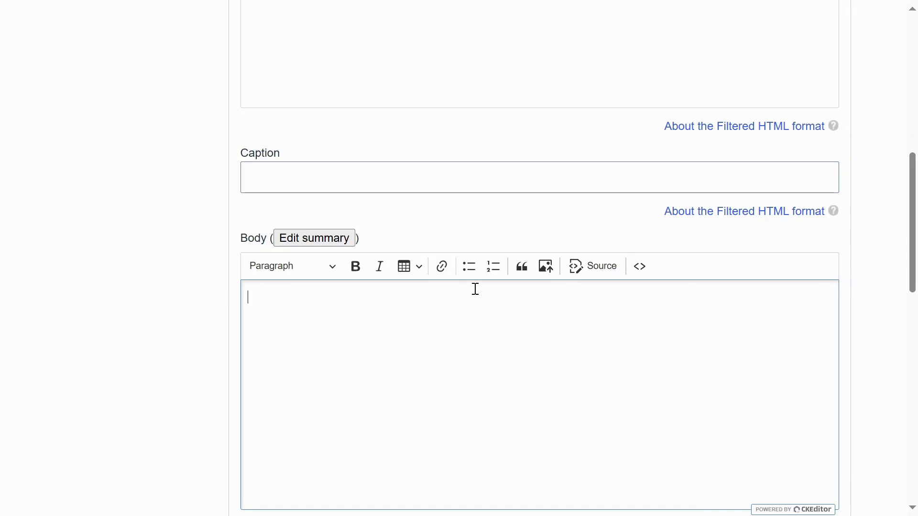
scroll(475, 272, down, 2)
text(Here we w)
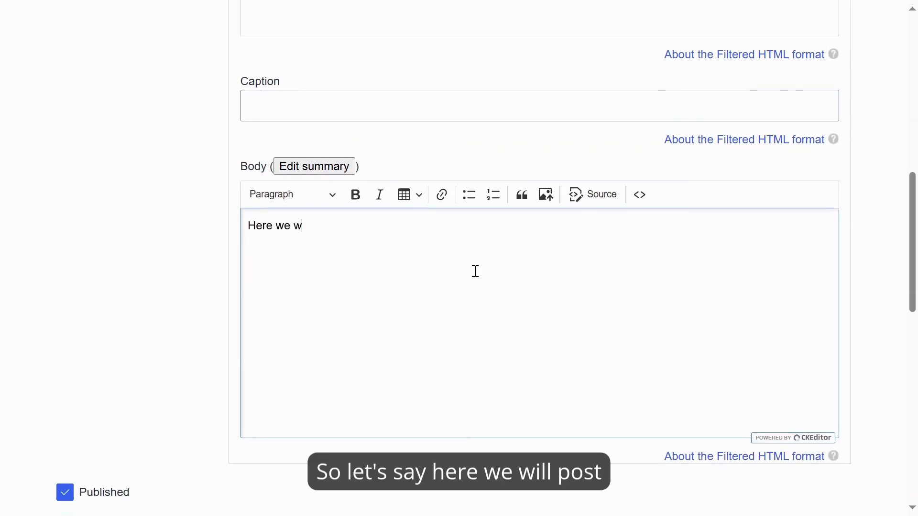
text(ill post the fi)
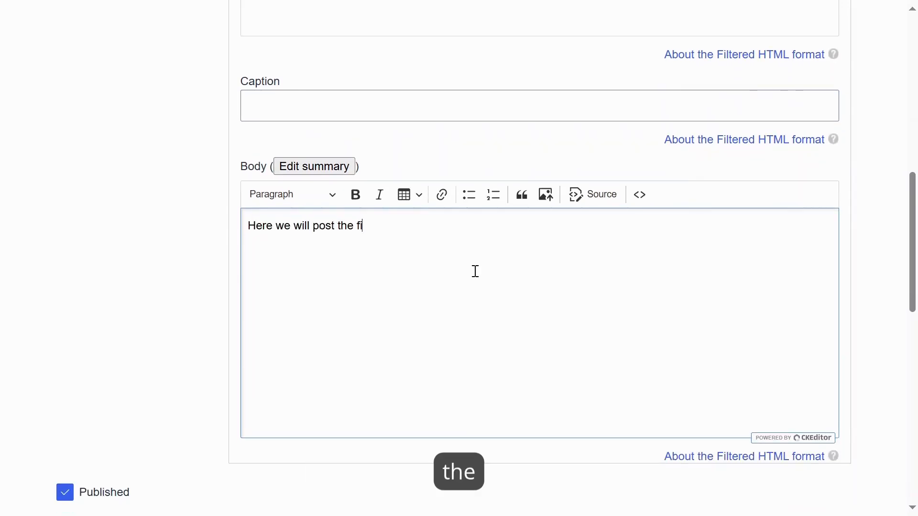
text(nal results of our )
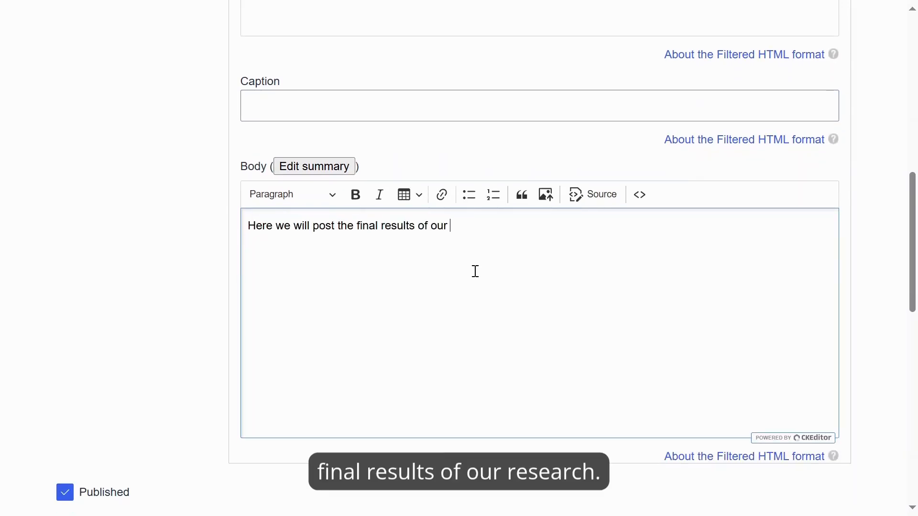
text(research.)
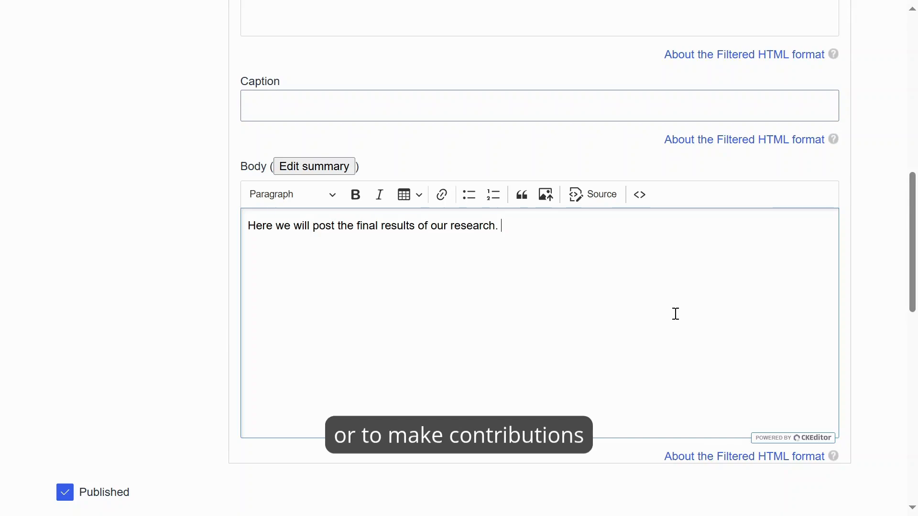
Examine the body editor's formatting options, including the table size grid and the paragraph heading levels
scroll(404, 340, down, 1)
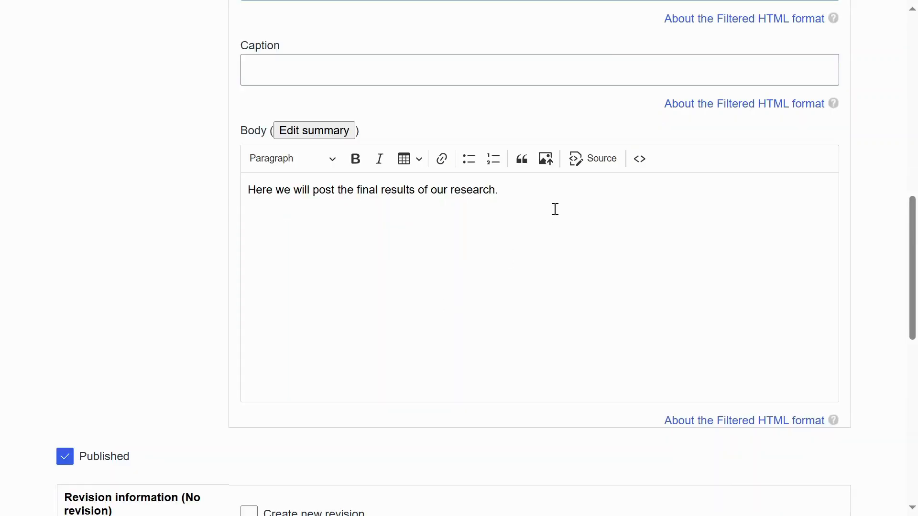
click(555, 194)
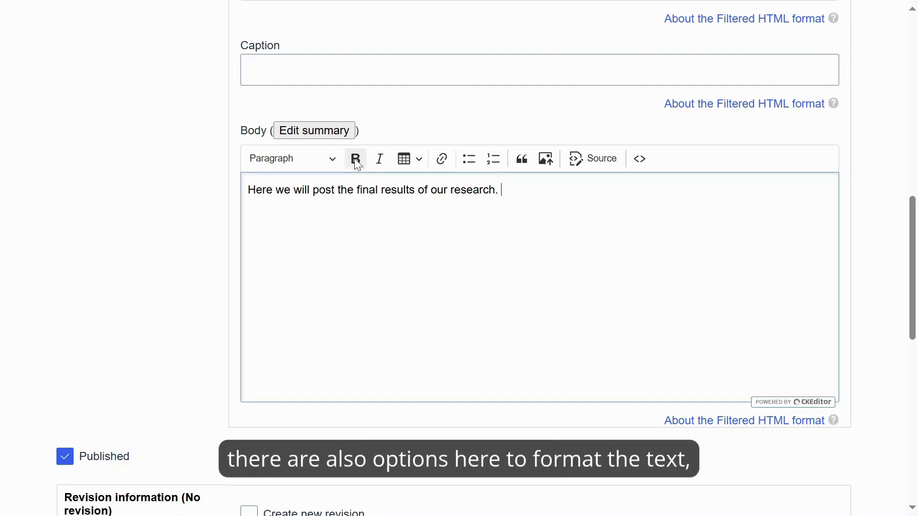
click(418, 160)
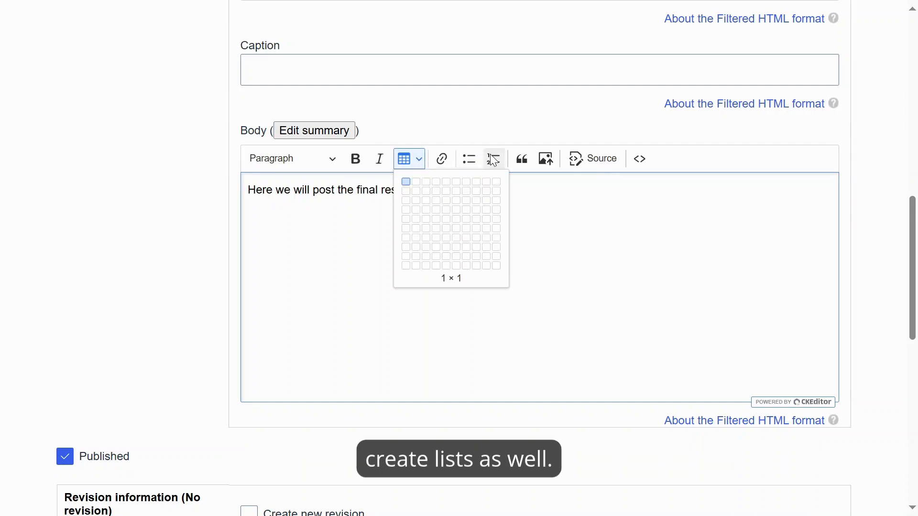
click(337, 163)
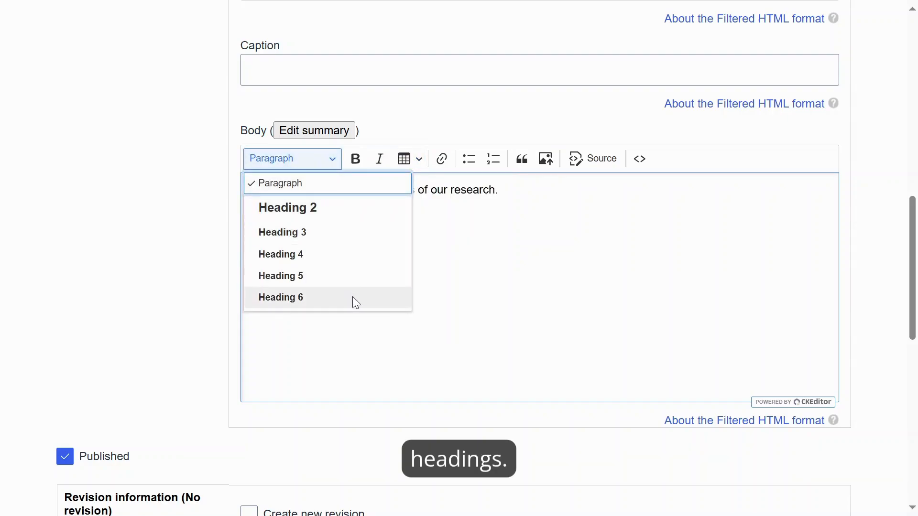
click(461, 210)
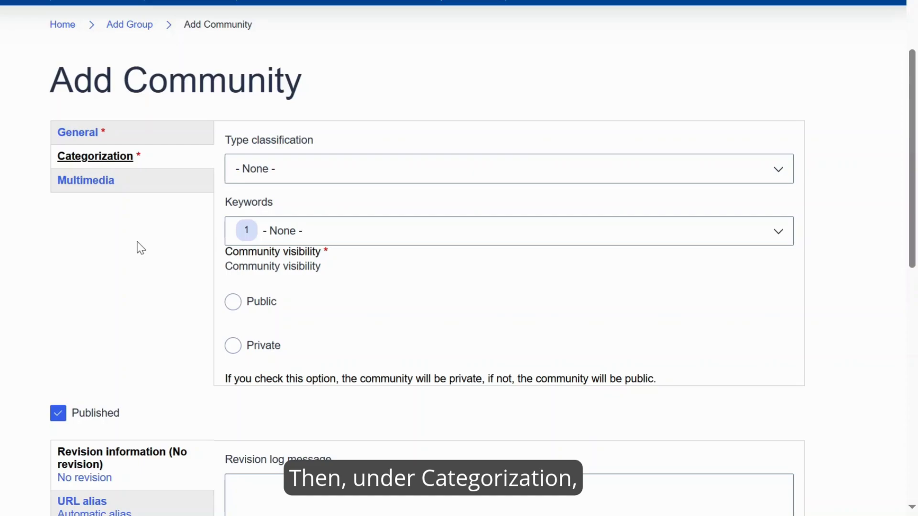
Set the community's type classification to Conference Interpretation and add the keyword Interpretation
click(331, 176)
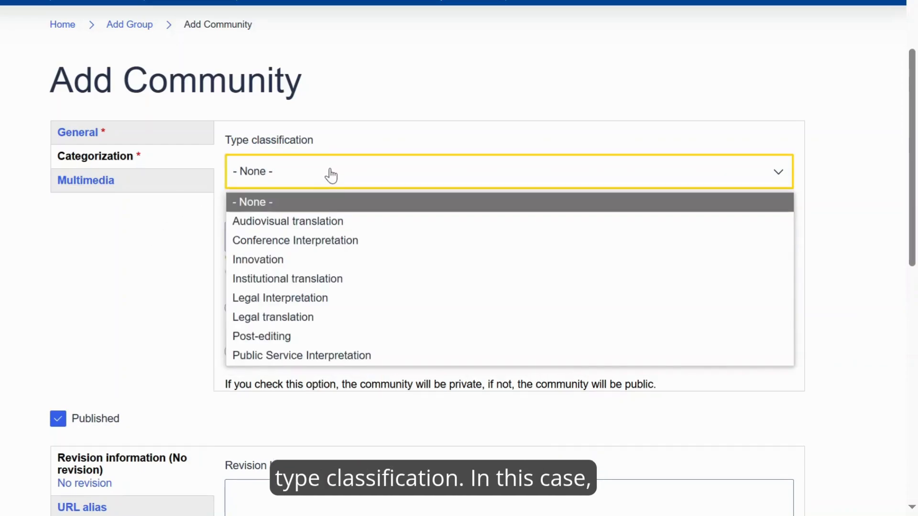
click(354, 243)
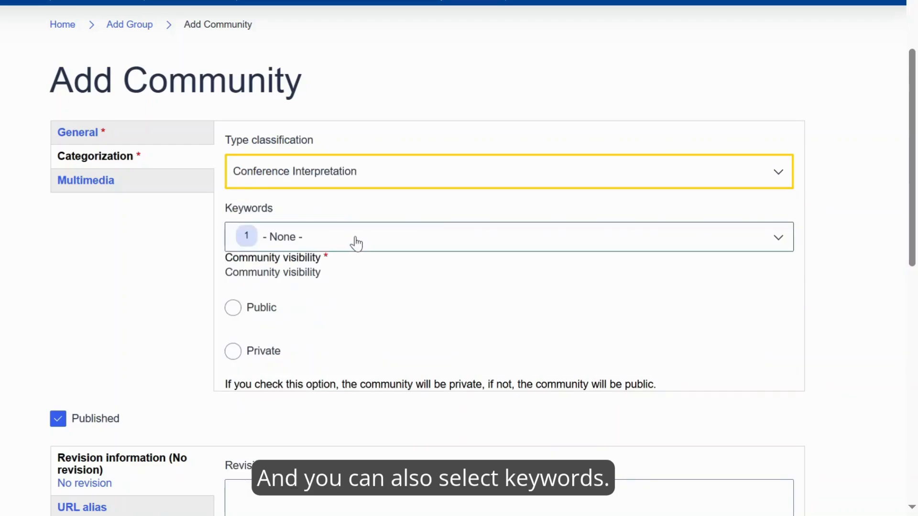
click(356, 244)
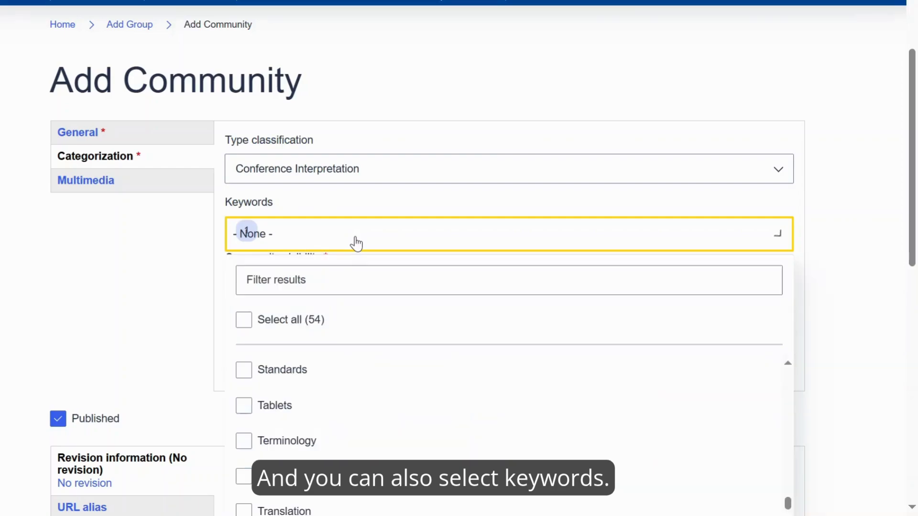
scroll(352, 241, down, 4)
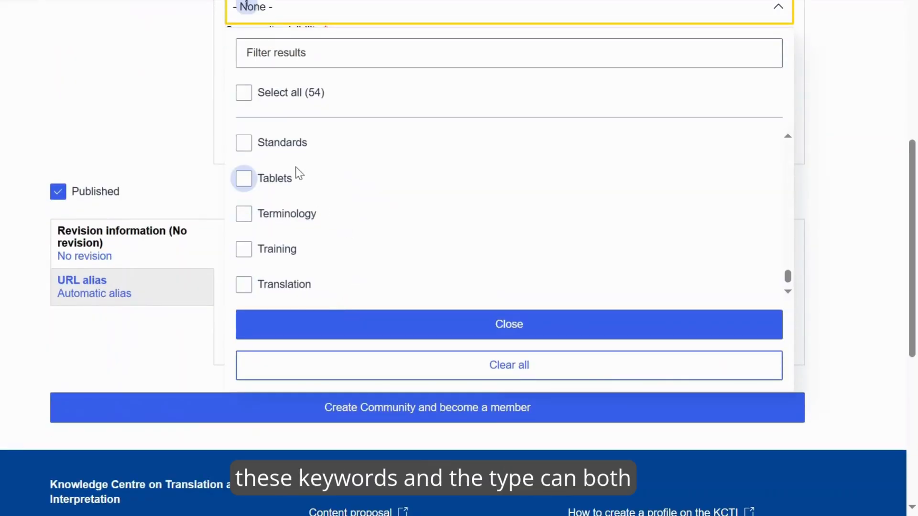
scroll(296, 168, up, 3)
scroll(313, 186, up, 8)
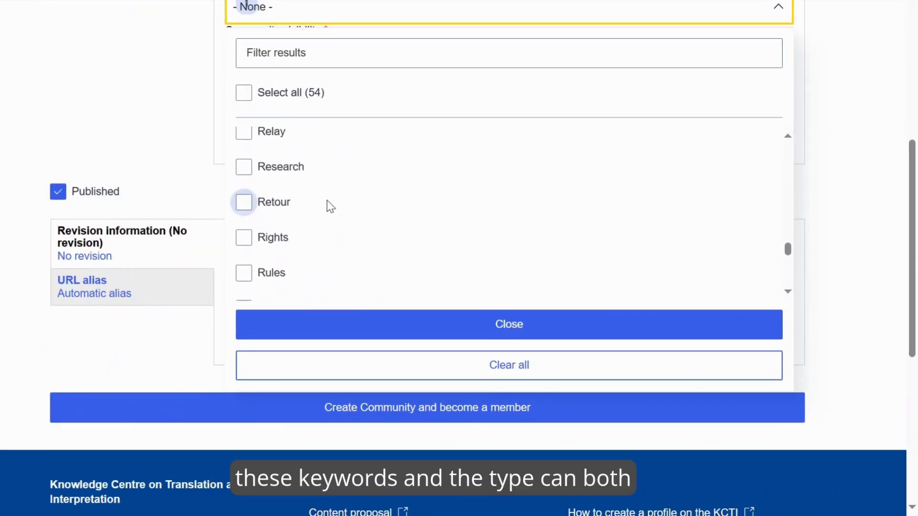
scroll(352, 222, up, 8)
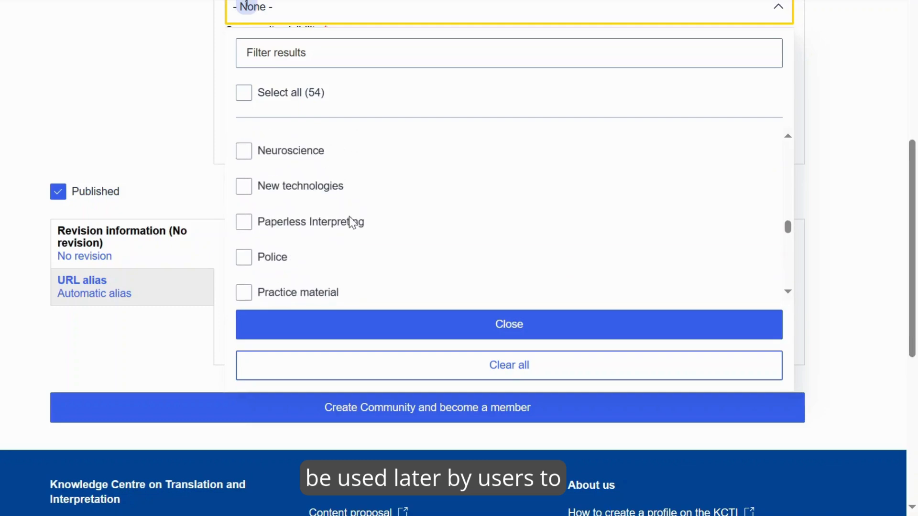
scroll(349, 217, up, 5)
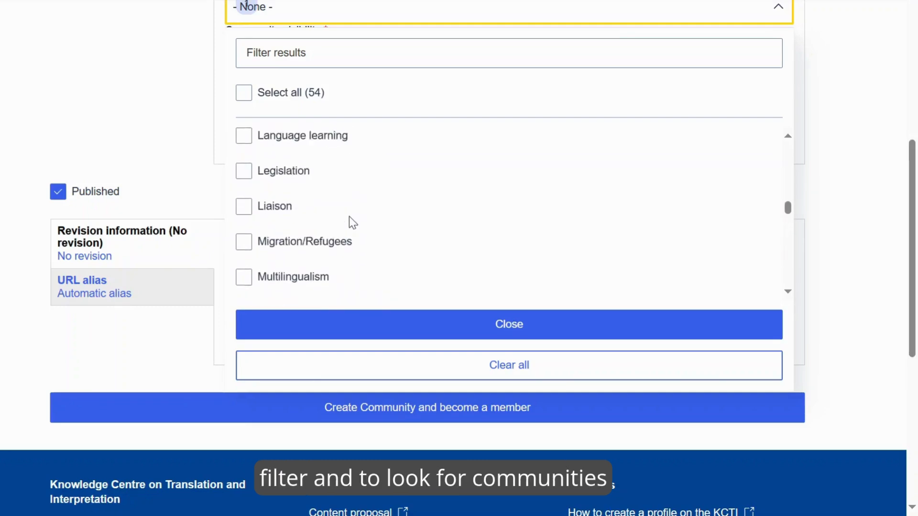
scroll(349, 217, up, 5)
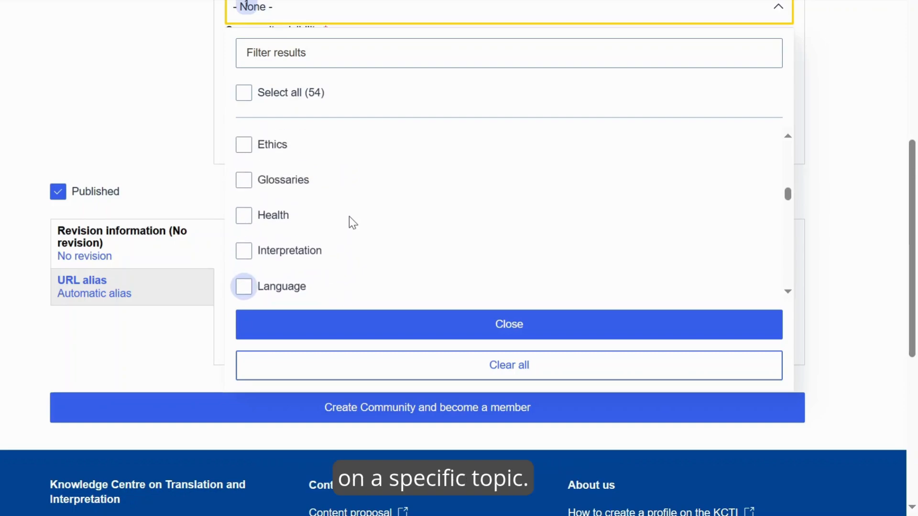
scroll(348, 216, up, 5)
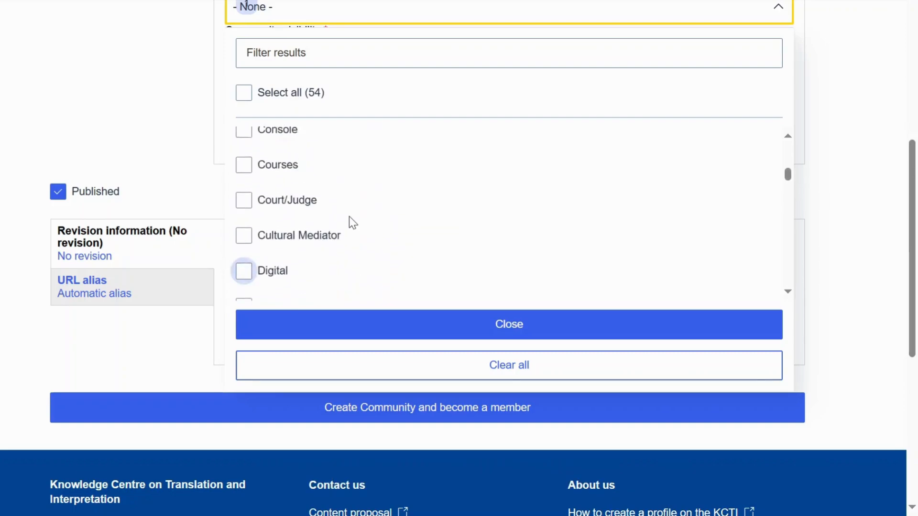
scroll(349, 219, up, 2)
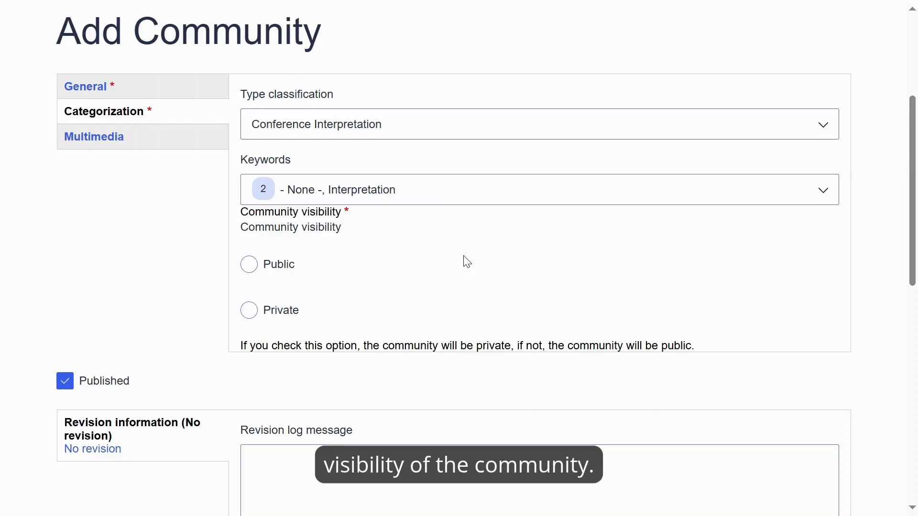
Set the community visibility to Private and save the community
click(262, 269)
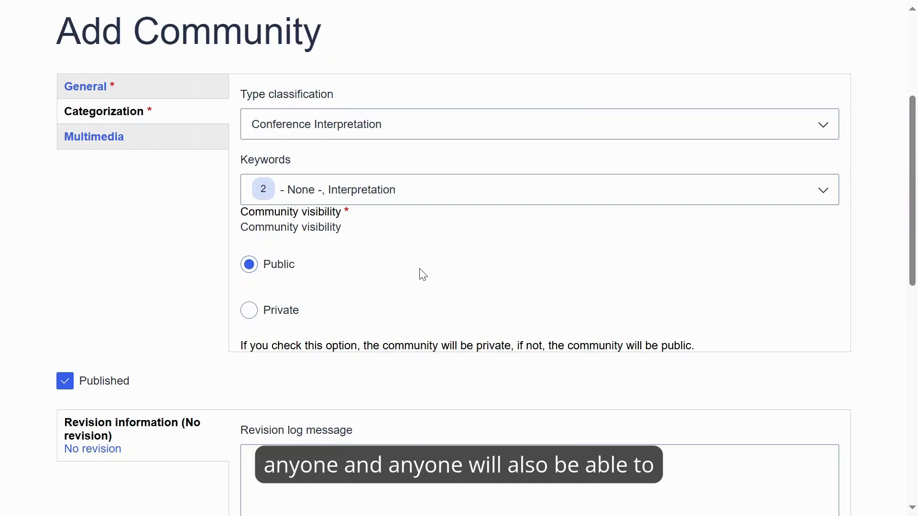
click(265, 317)
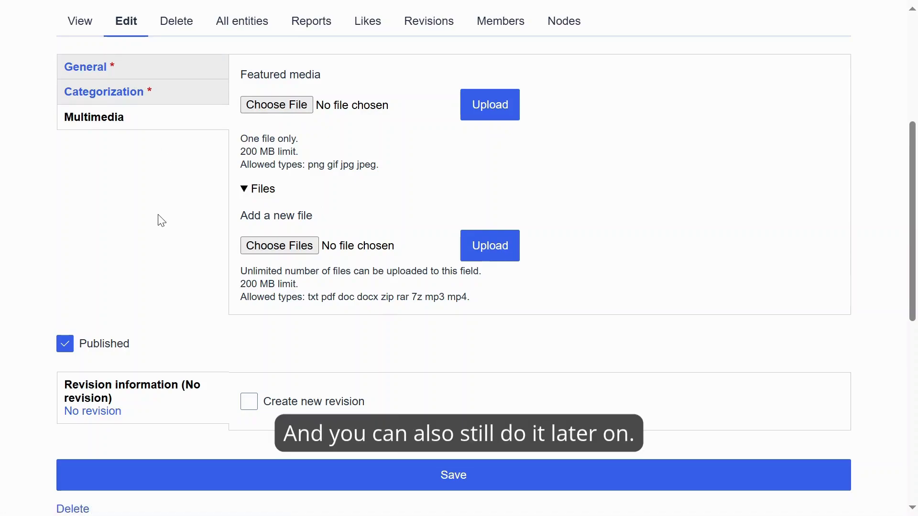
scroll(807, 224, down, 2)
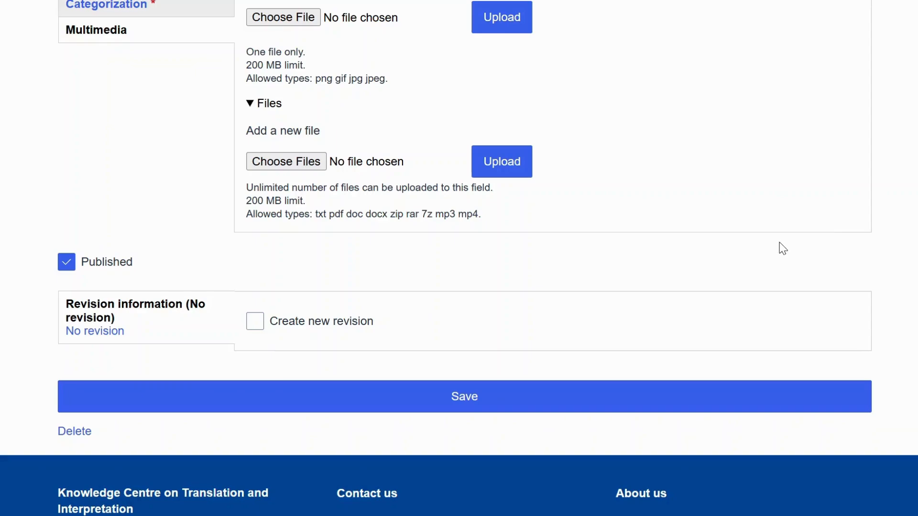
click(598, 412)
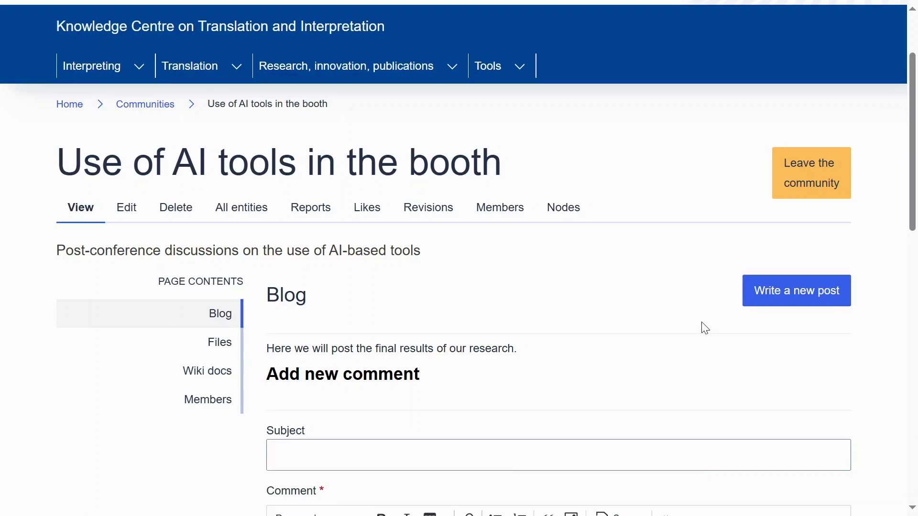
Start a new post in the community's blog and title it "a new post"
scroll(706, 328, down, 3)
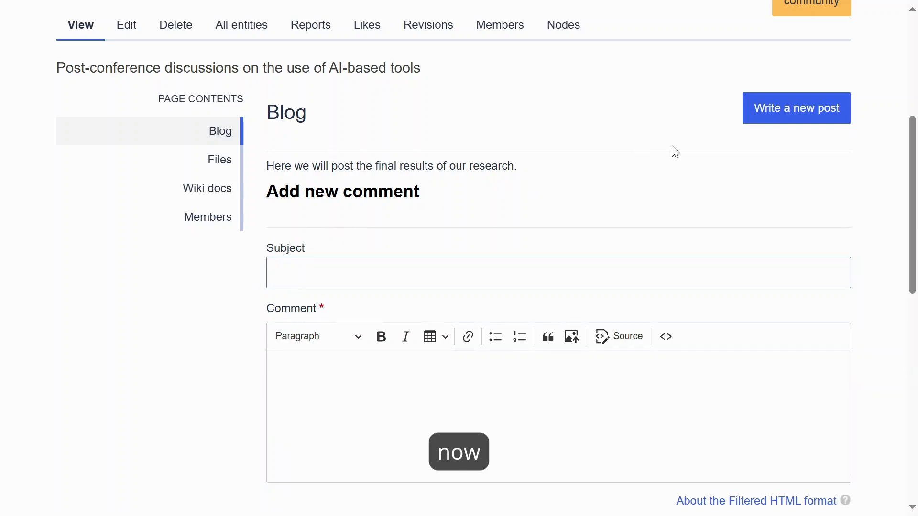
click(831, 118)
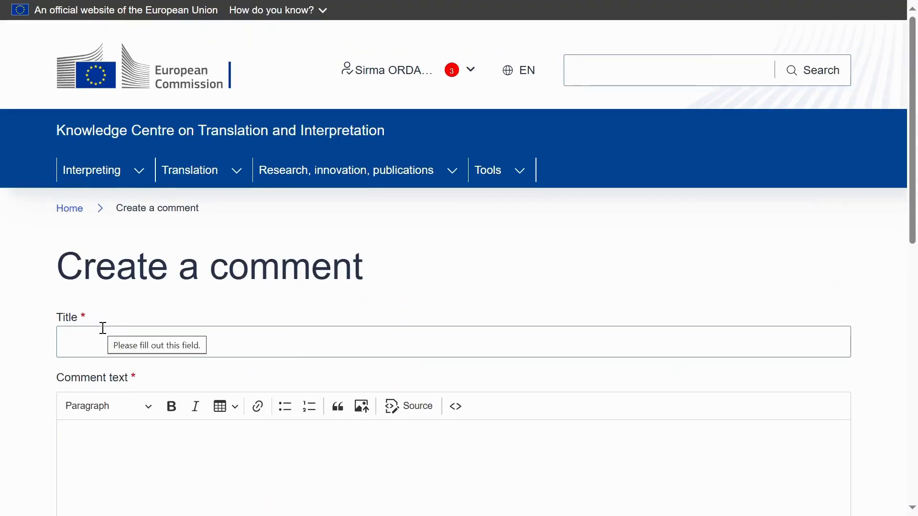
click(103, 329)
scroll(138, 334, down, 3)
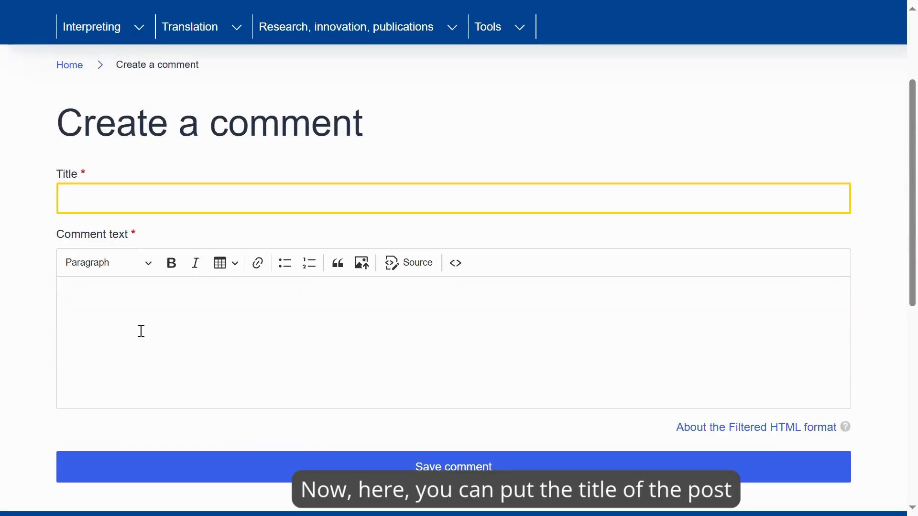
text(a new post)
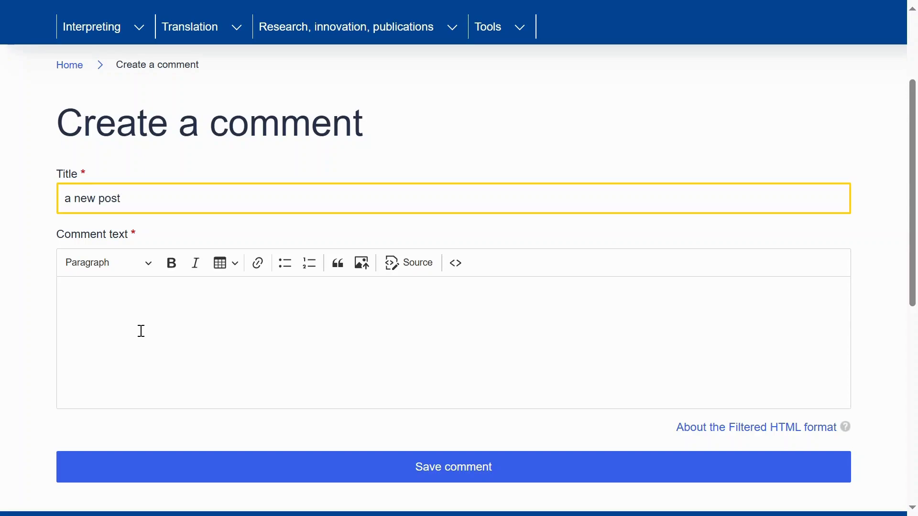
Fill in the post's comment text with "text or comment" and save the post
click(141, 330)
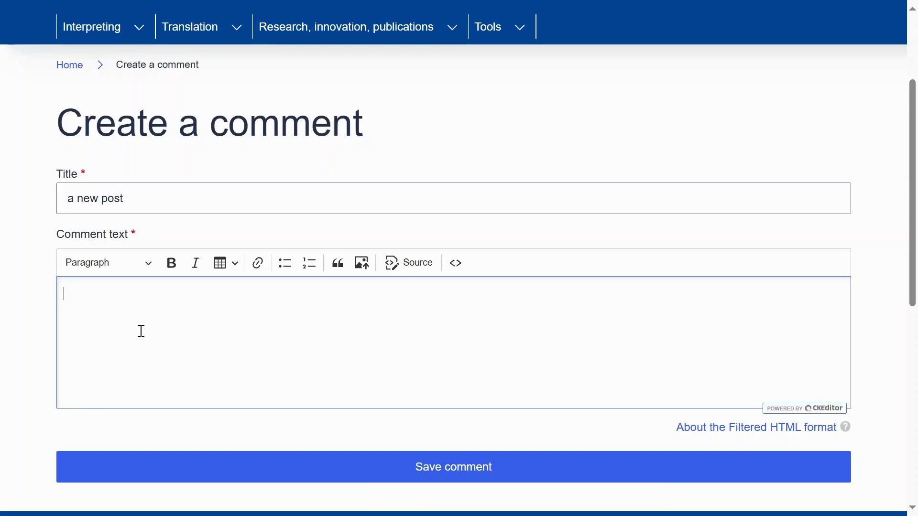
text(text or comment)
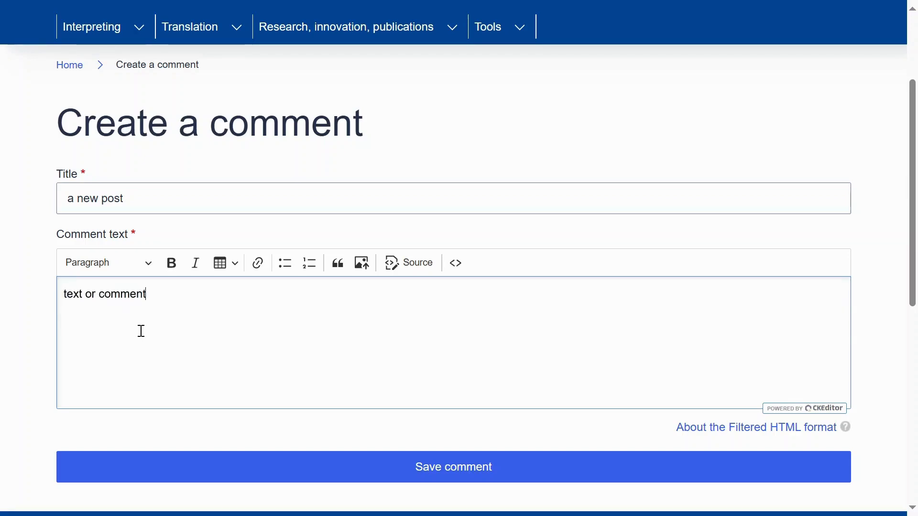
click(411, 476)
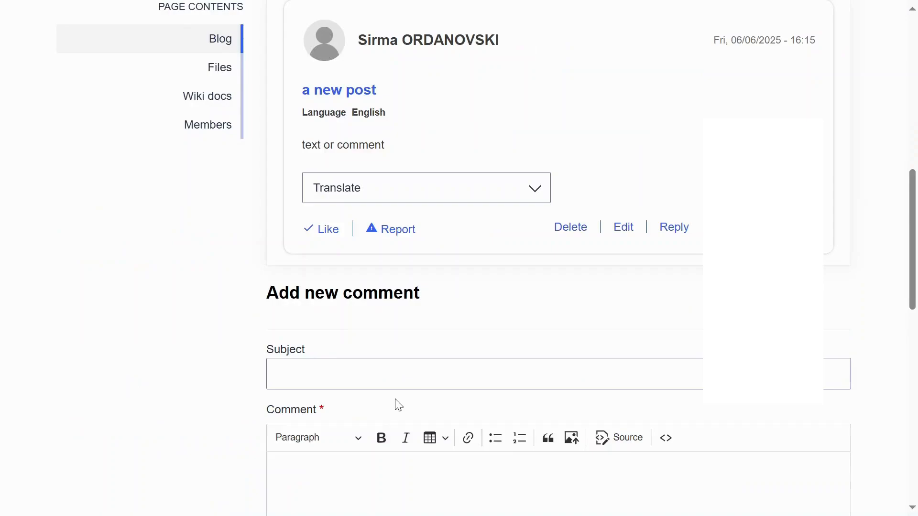
Edit the new blog post to tag a person by surname after the comment text, and save the change
scroll(400, 353, up, 2)
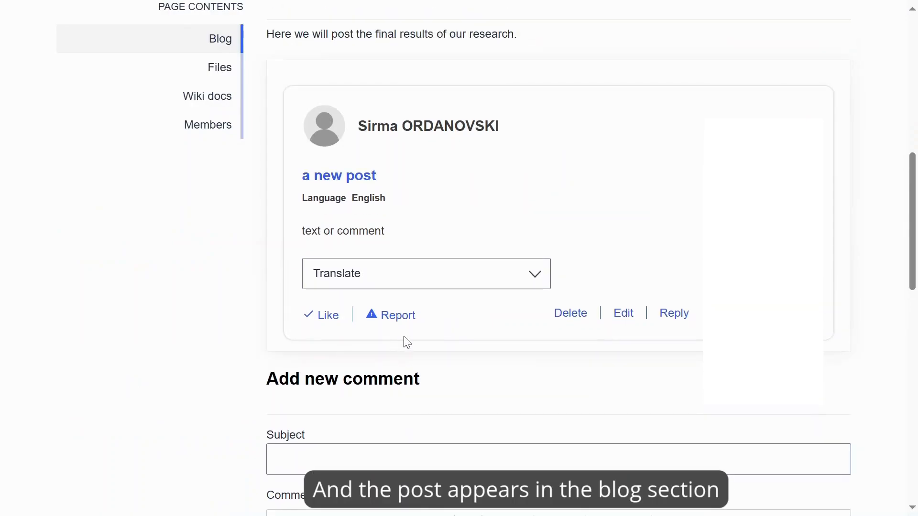
scroll(409, 342, up, 2)
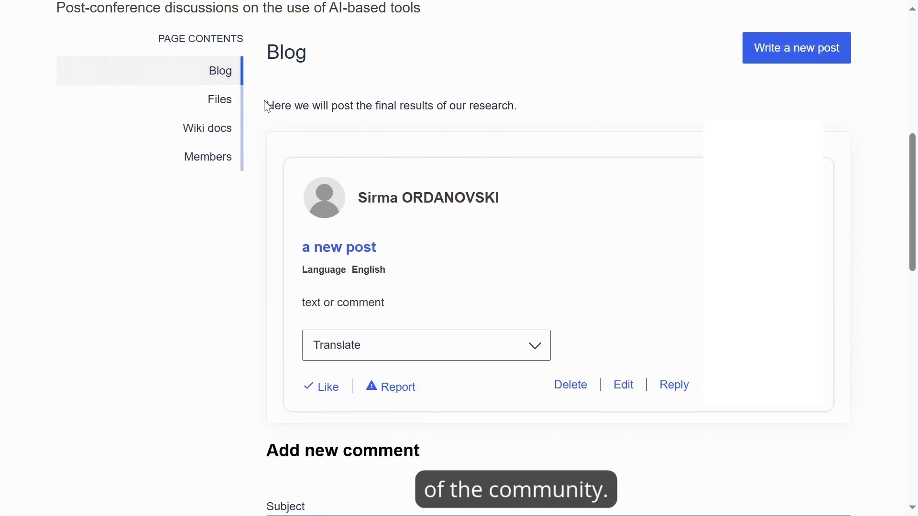
scroll(426, 320, down, 2)
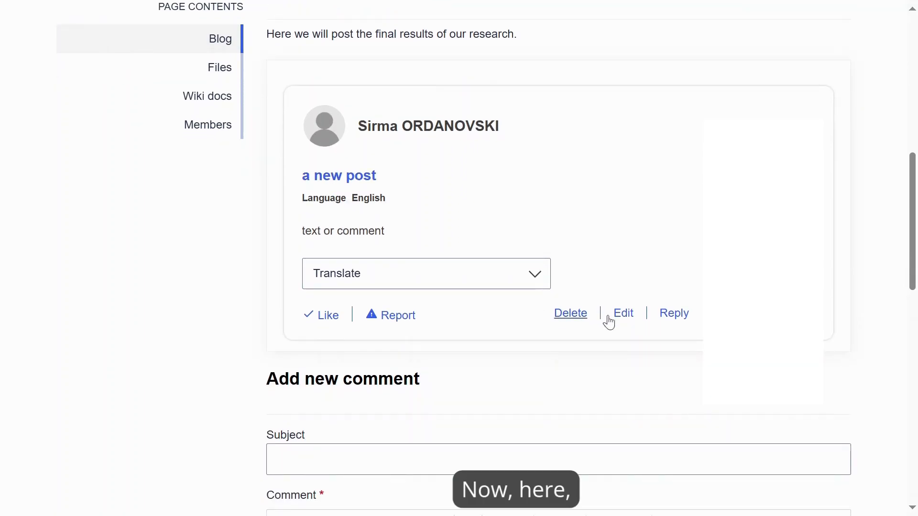
click(631, 316)
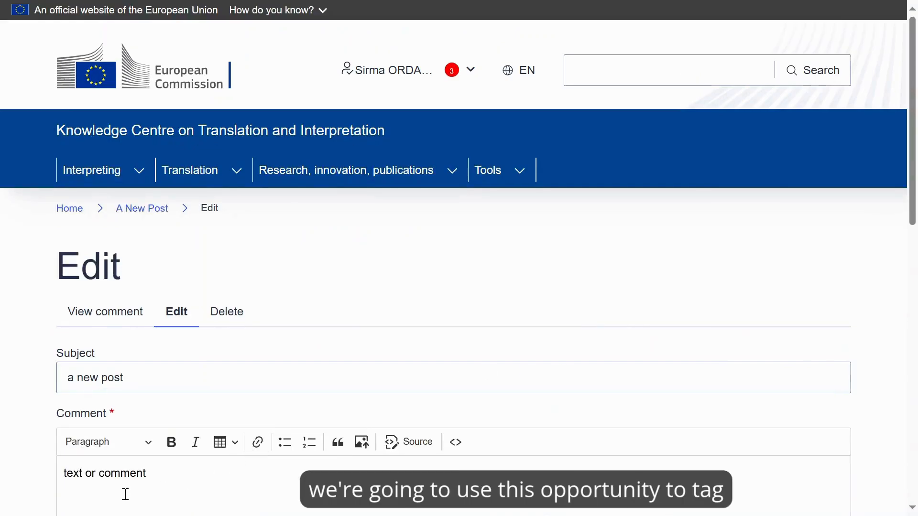
click(205, 476)
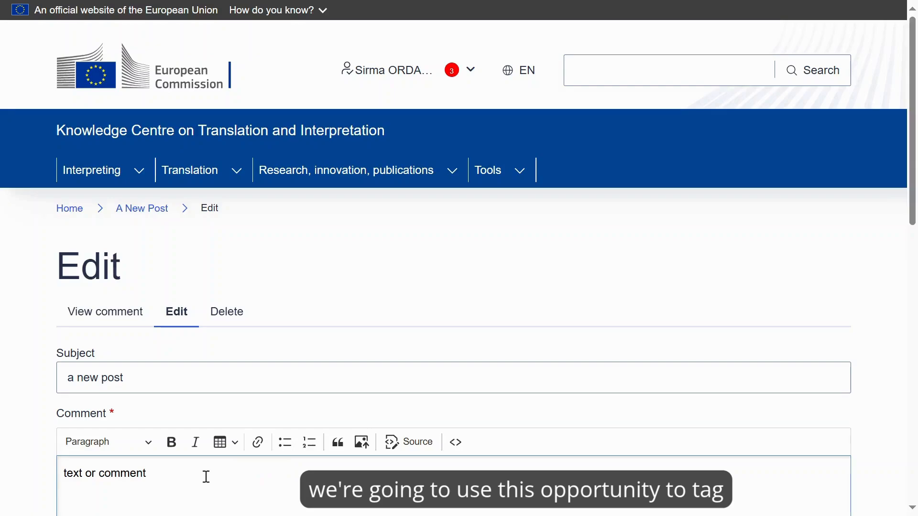
text(@sa)
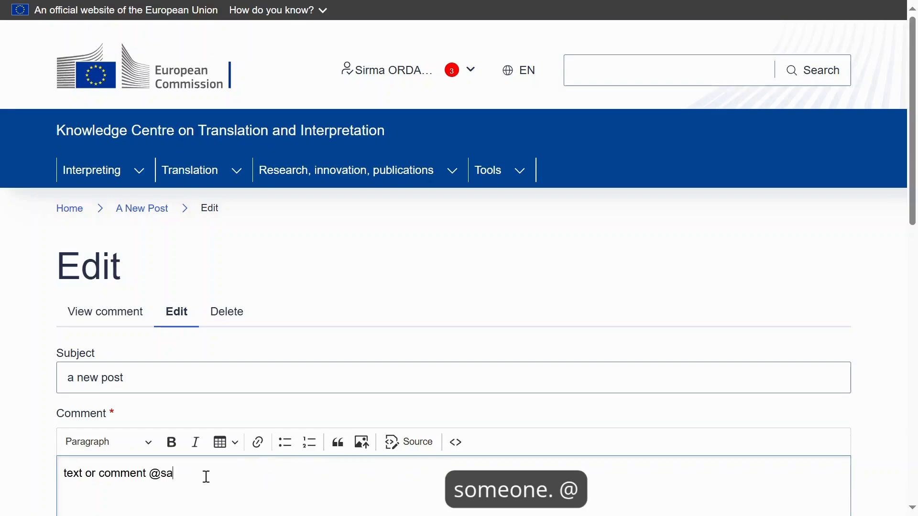
text(rno)
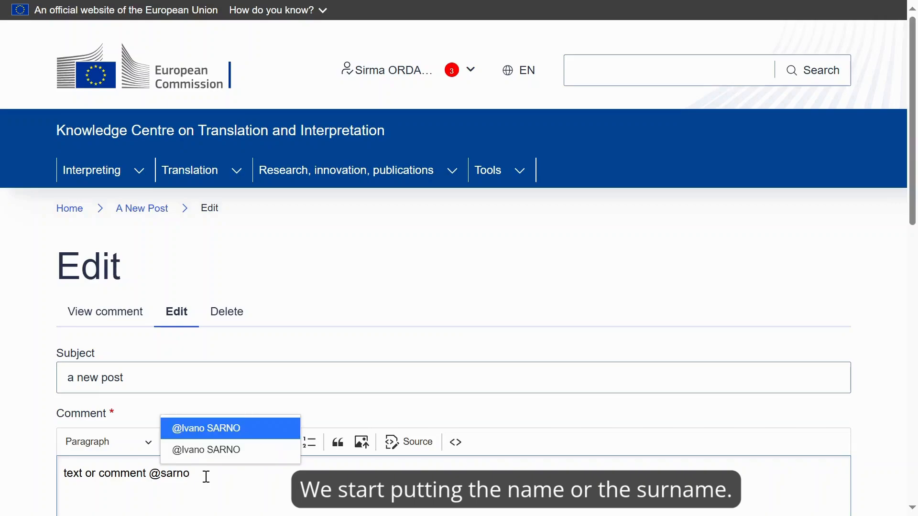
click(226, 425)
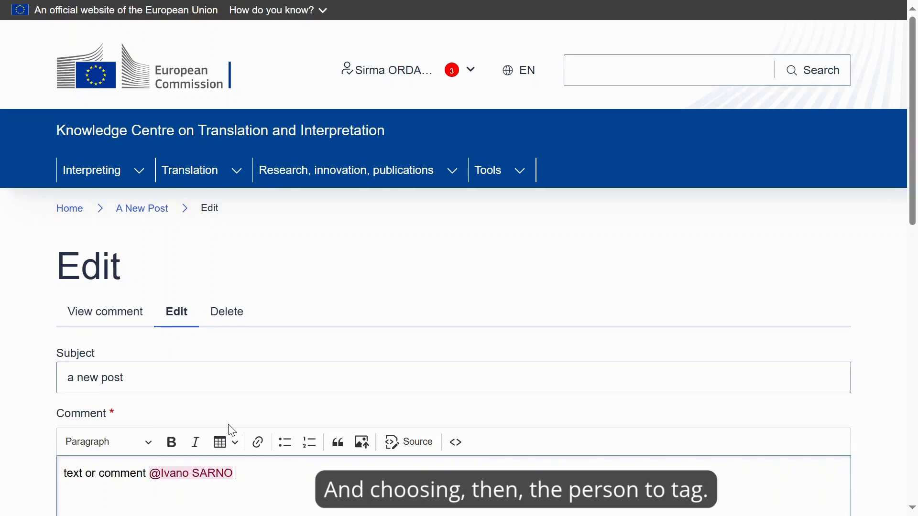
scroll(231, 430, down, 3)
scroll(230, 428, down, 2)
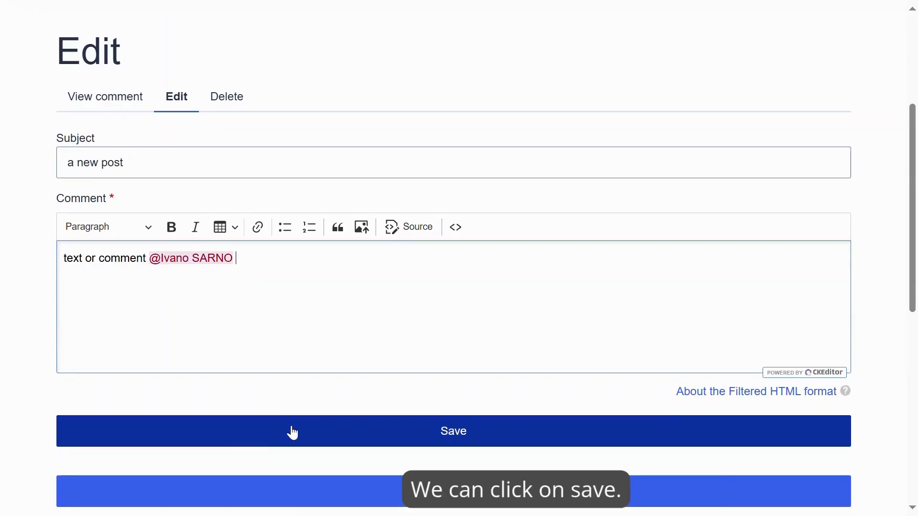
click(292, 433)
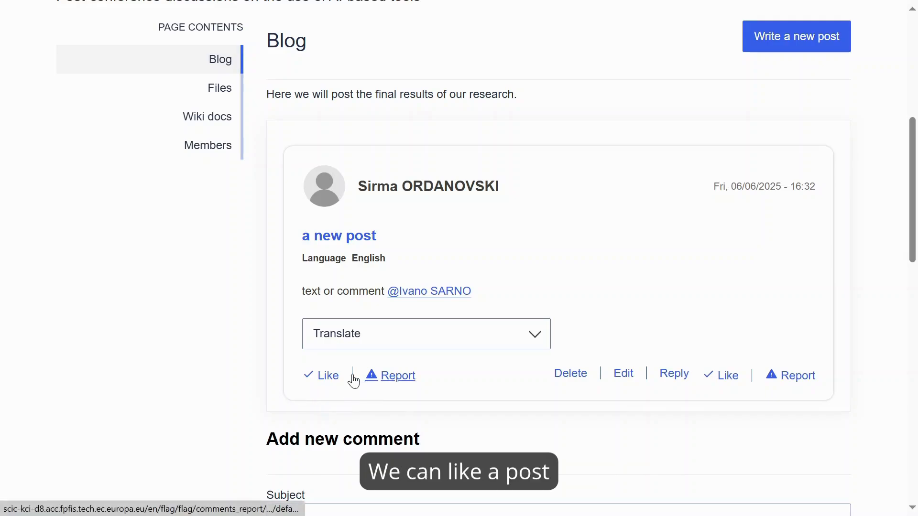
Like the "a new post" blog post and report it
click(328, 376)
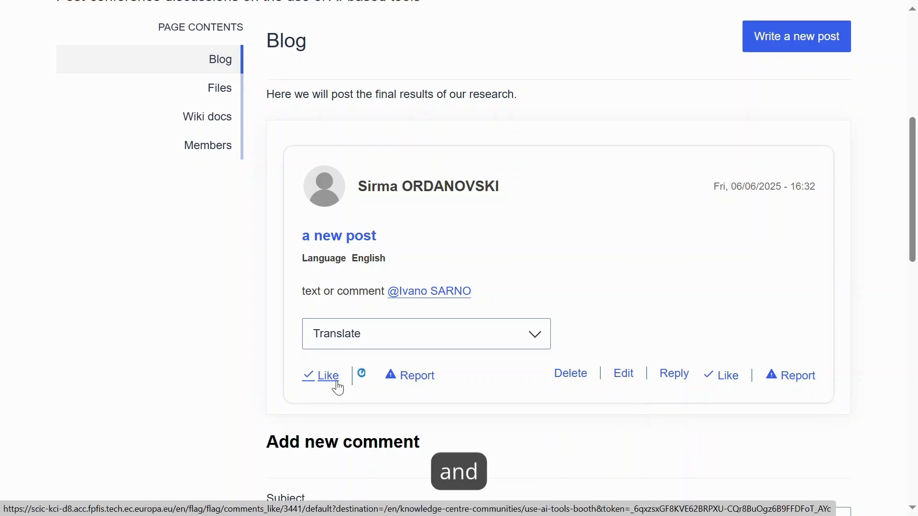
click(415, 377)
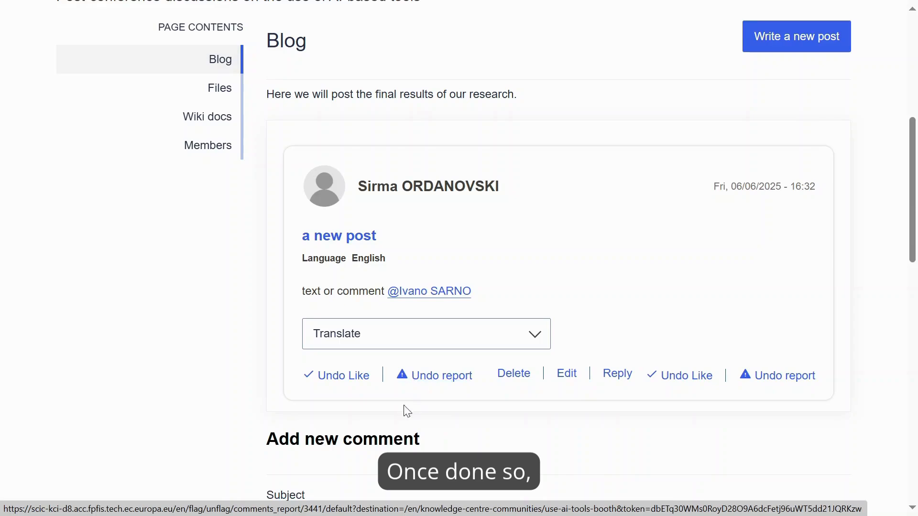
Open the community's list of reported comments
scroll(77, 370, up, 5)
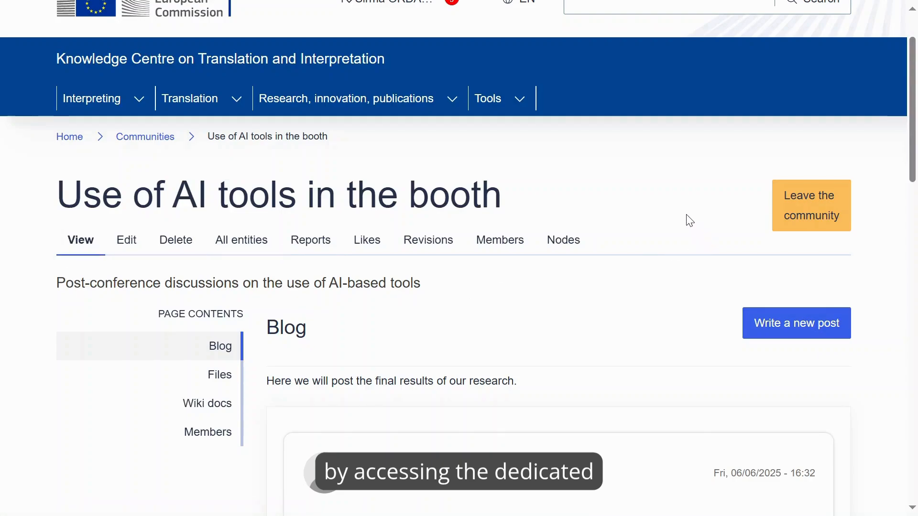
click(314, 242)
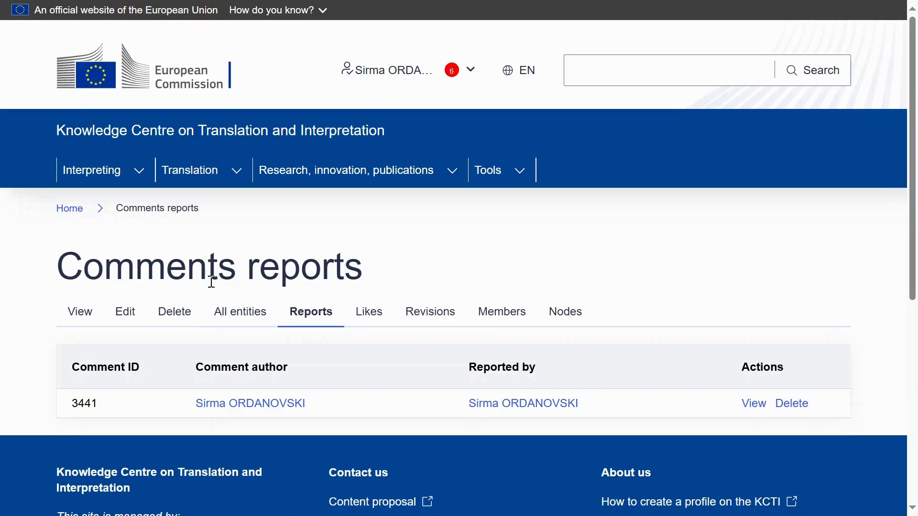
Check the community's likes, and open the form for creating a wiki doc from its Wiki docs section
click(359, 314)
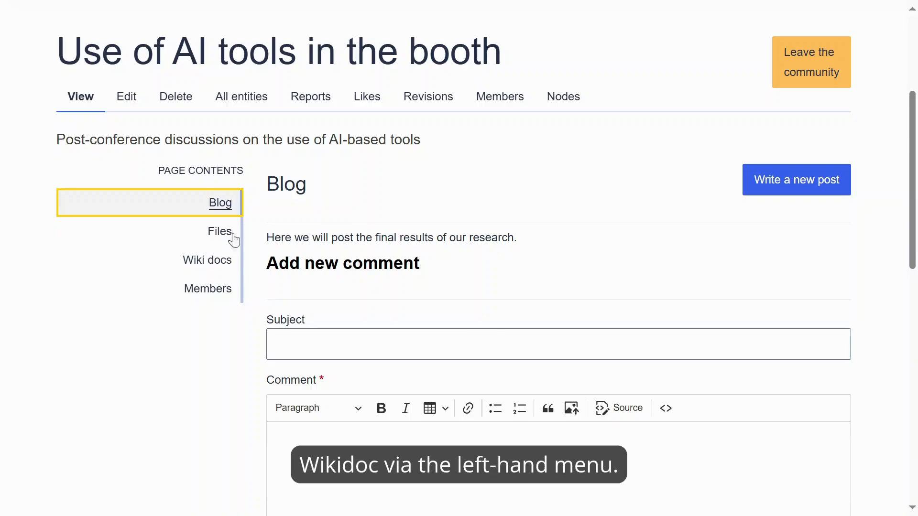
click(199, 269)
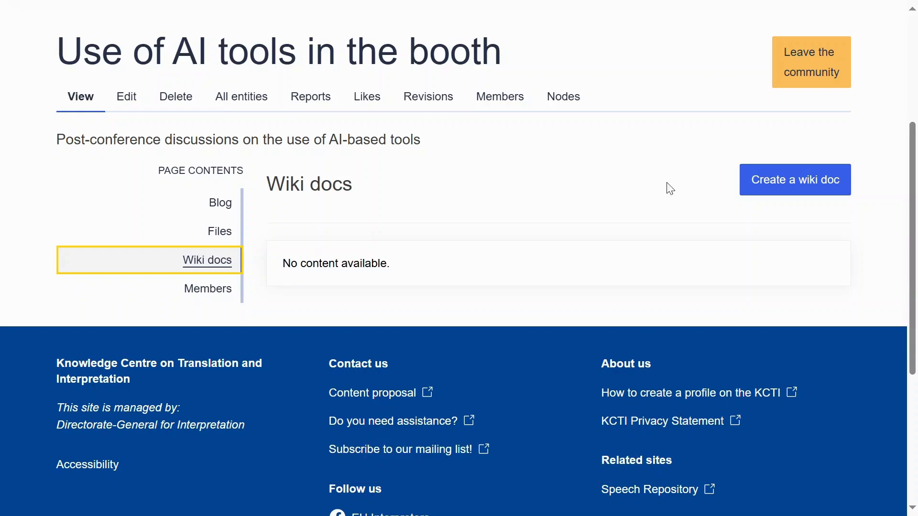
click(813, 181)
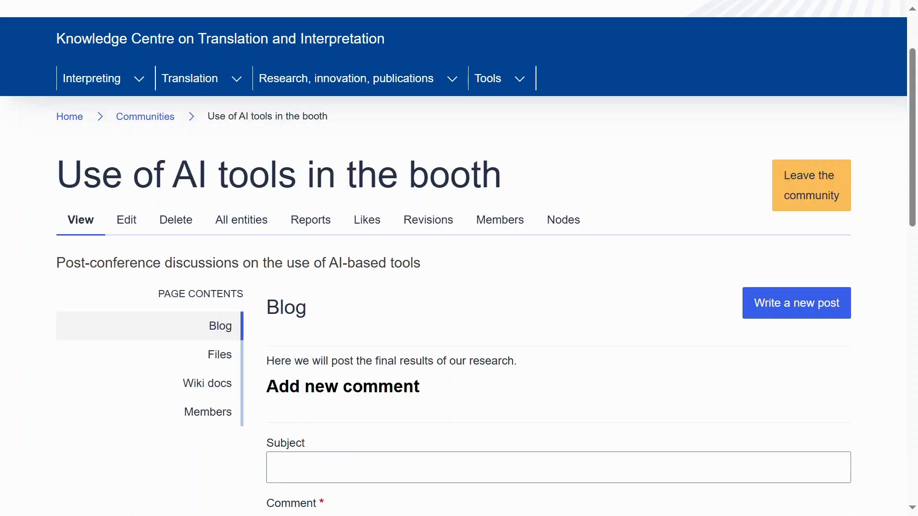
Open the list of members of the "Use of AI tools in the booth" community
scroll(141, 306, down, 3)
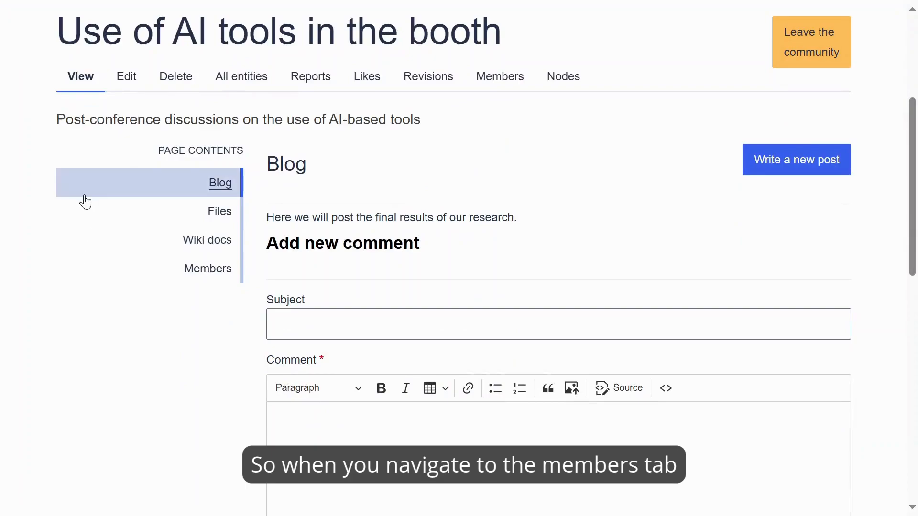
click(516, 80)
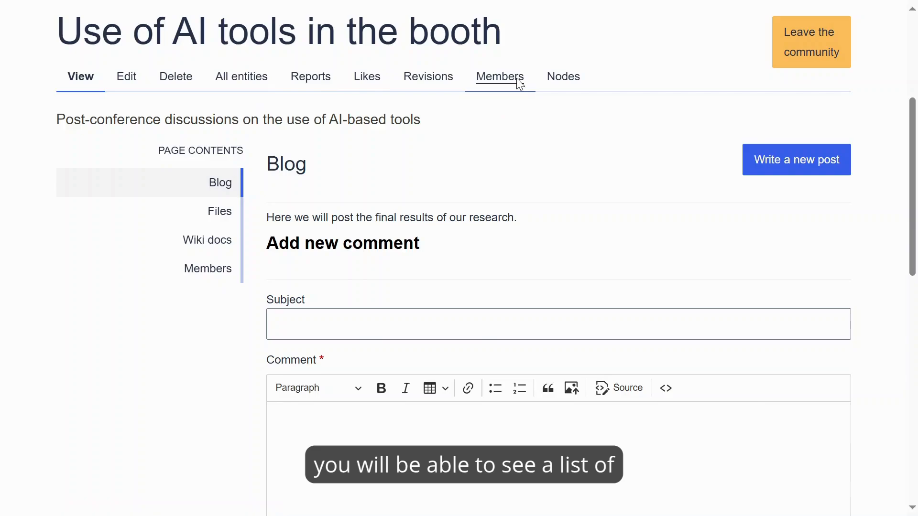
scroll(585, 181, down, 2)
scroll(584, 176, down, 2)
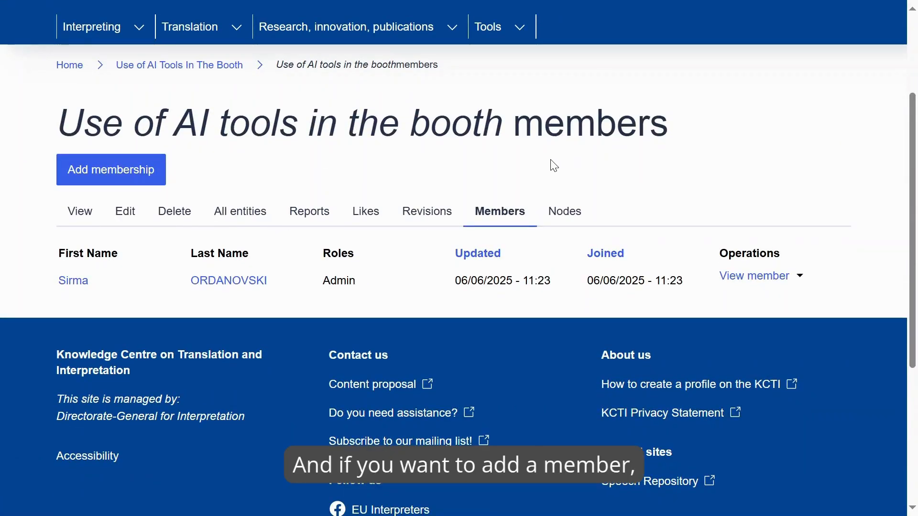
Start adding a community membership and select the person to add by searching for their first name
click(139, 172)
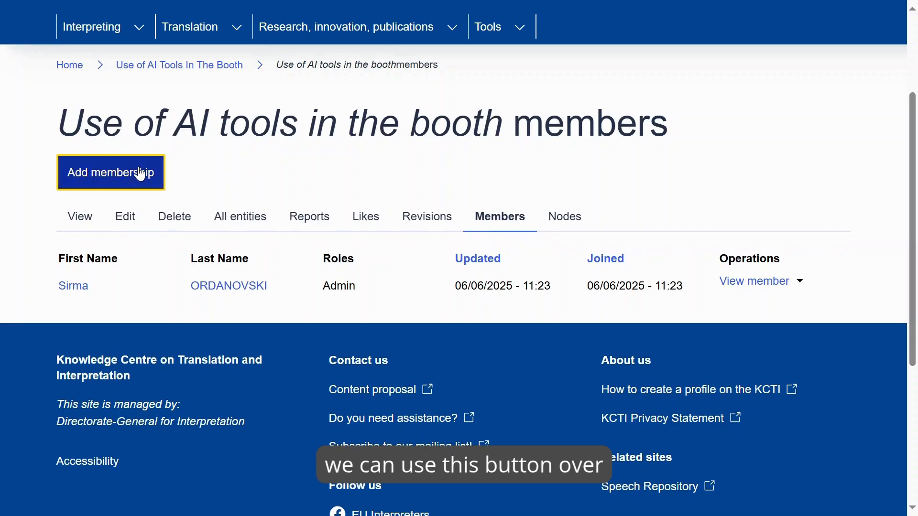
scroll(624, 275, down, 2)
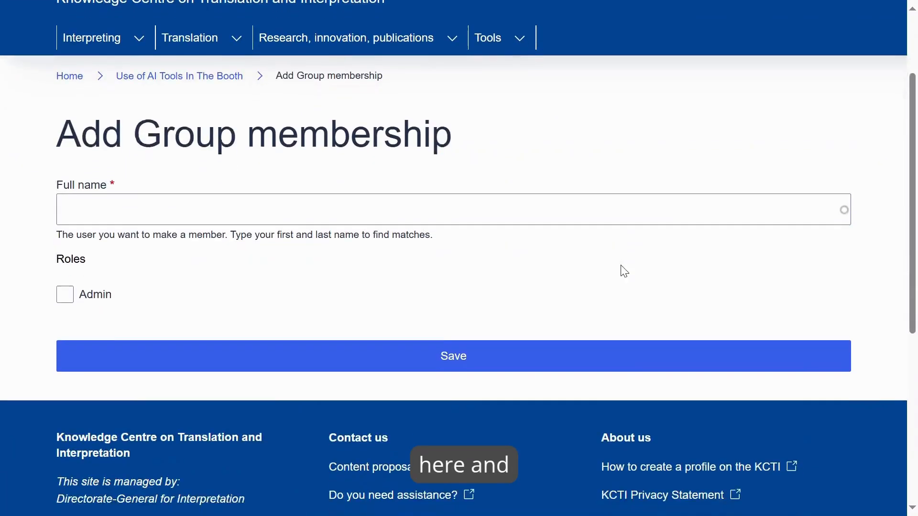
click(452, 183)
text(ivano)
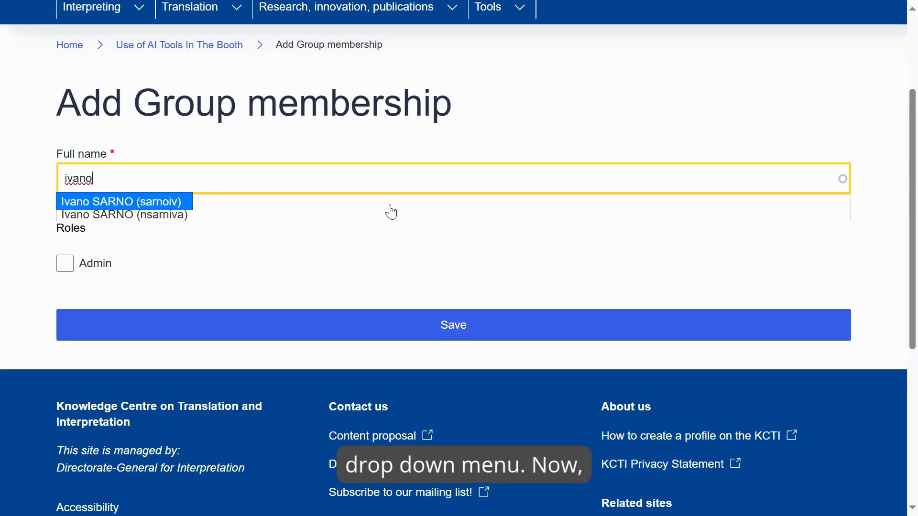
key(Return)
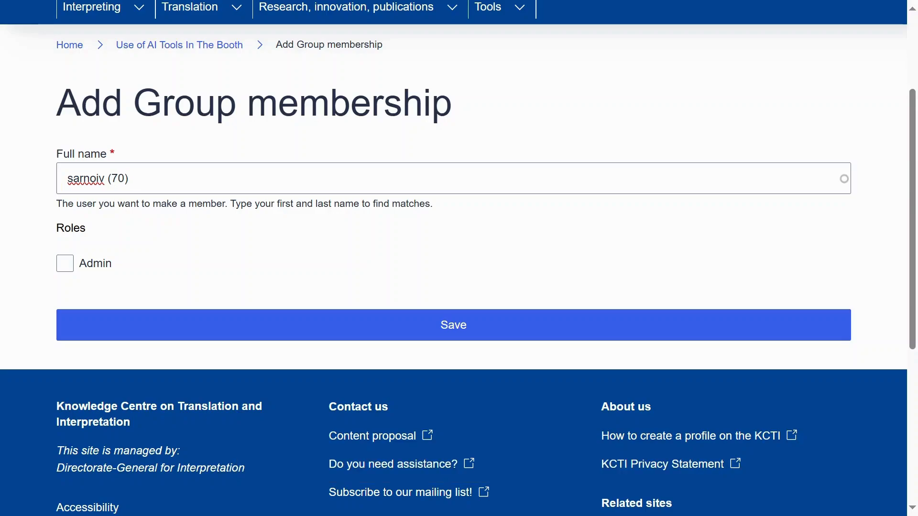
Save the new membership without the Admin role
click(68, 269)
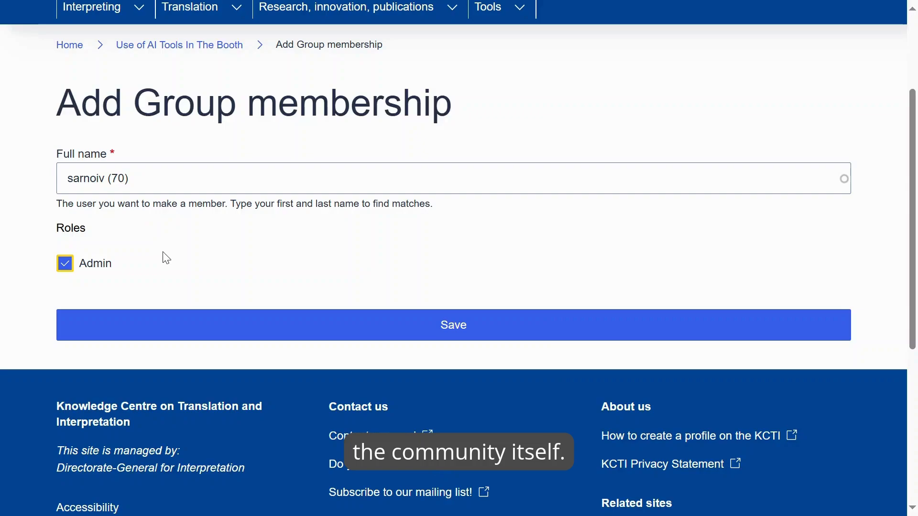
click(96, 268)
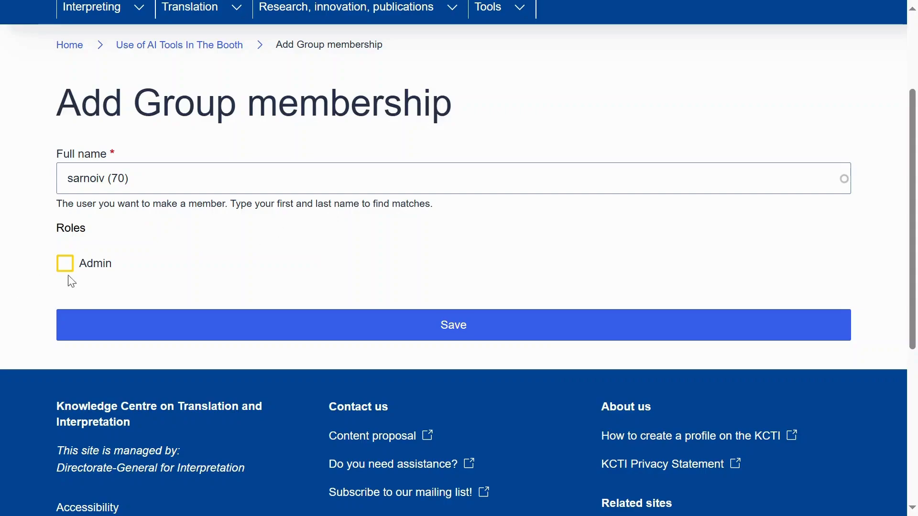
click(258, 322)
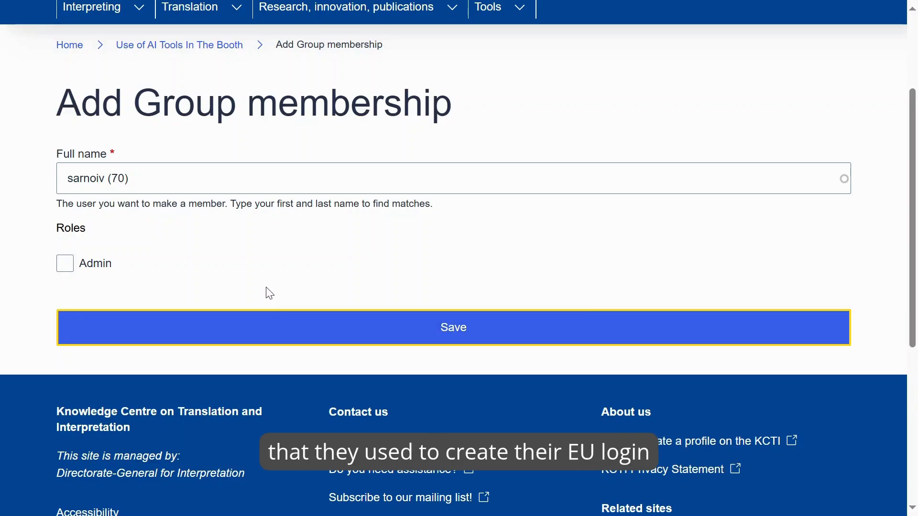
click(253, 331)
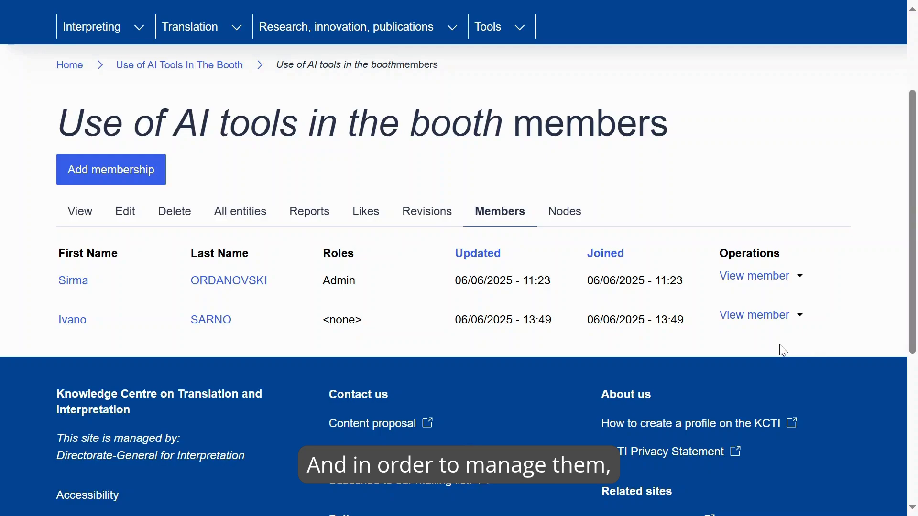
Edit the newly added member to grant the Admin role, and save the change
click(800, 316)
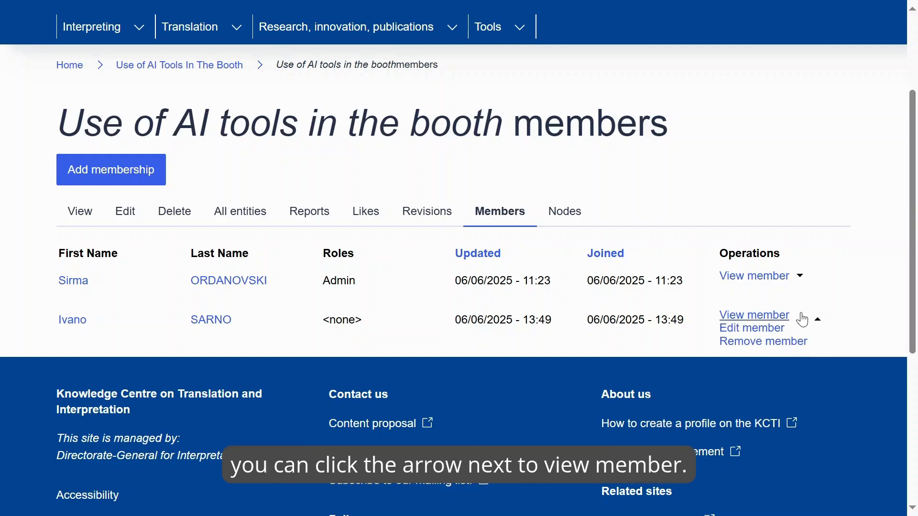
click(768, 331)
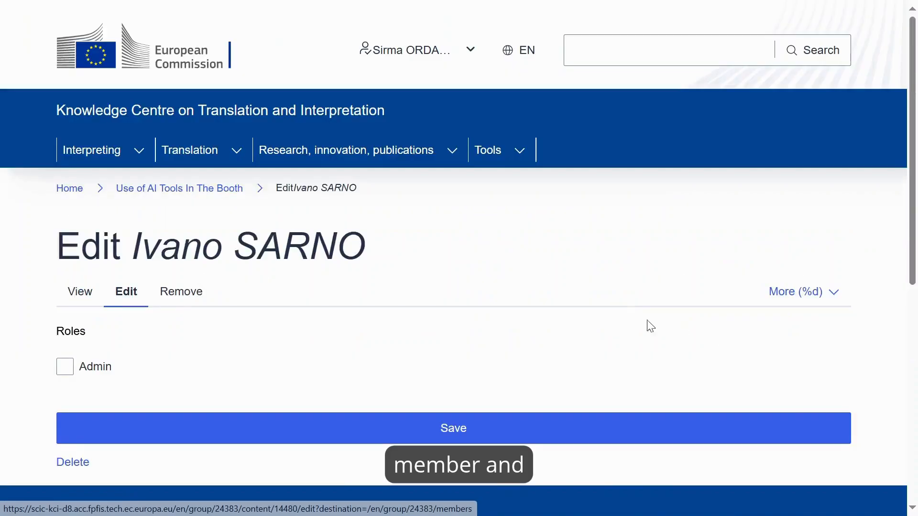
scroll(480, 327, down, 3)
click(65, 223)
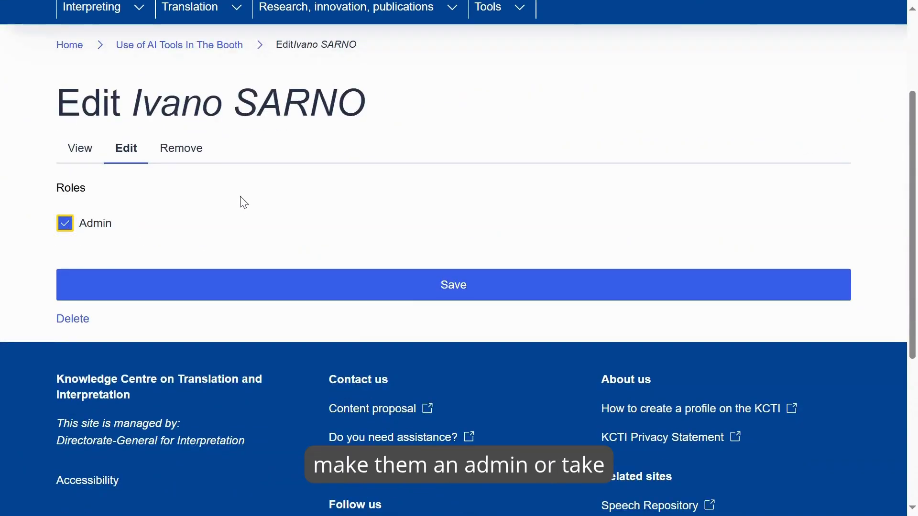
click(71, 221)
click(117, 284)
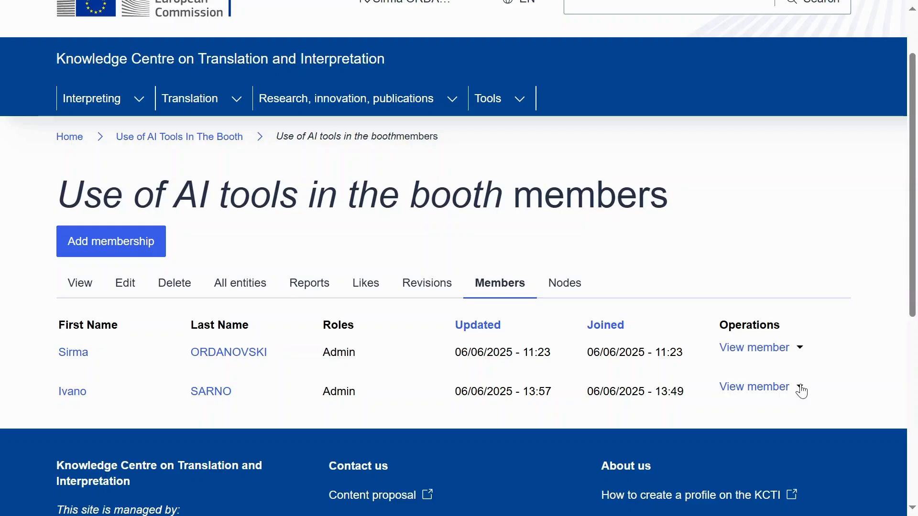
Remove the newly added member from the community and confirm the deletion
click(801, 388)
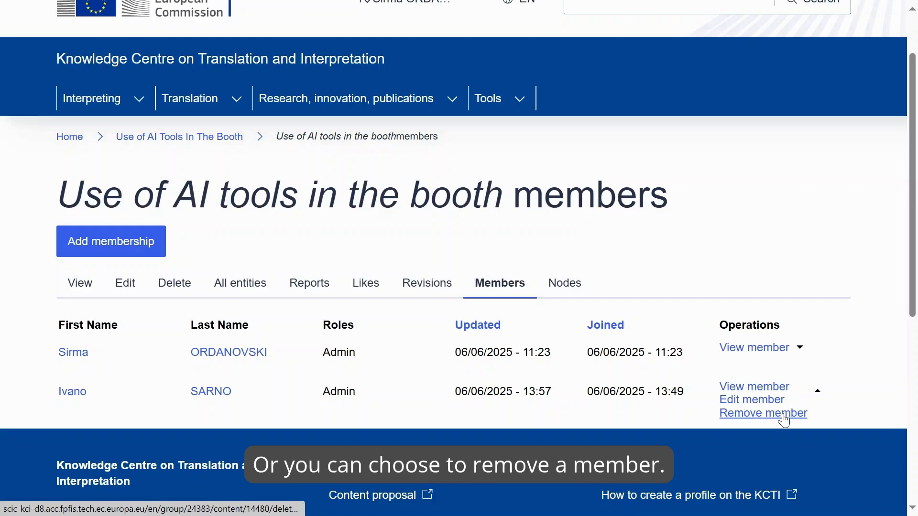
click(783, 415)
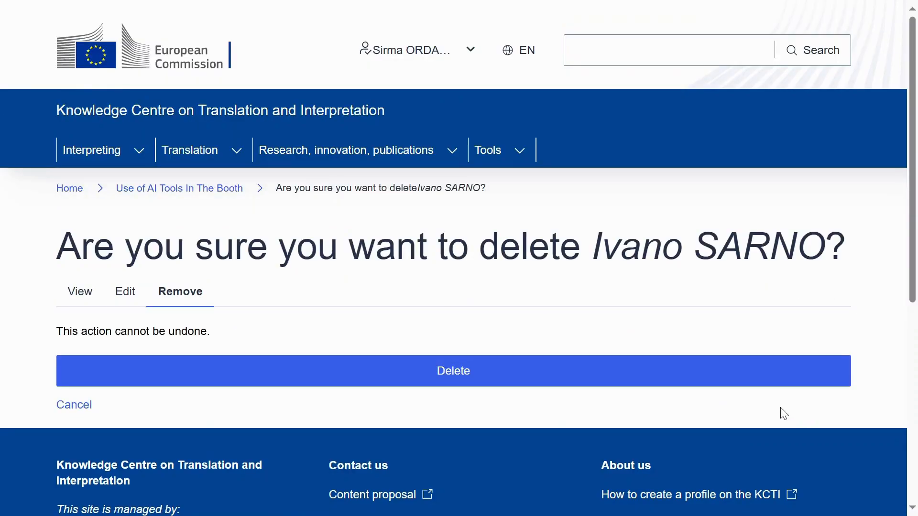
click(643, 367)
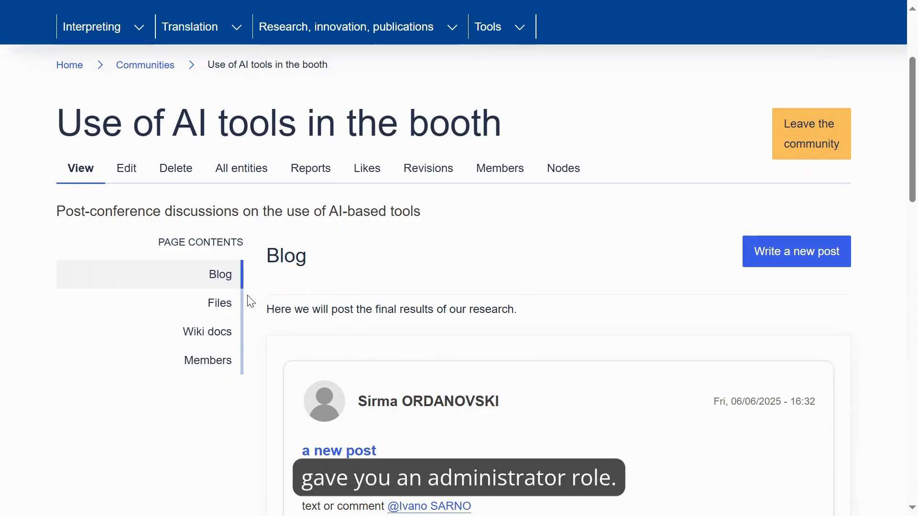
Open the "Use of AI tools in the booth" community for editing and review its General and Categorization fields
click(135, 177)
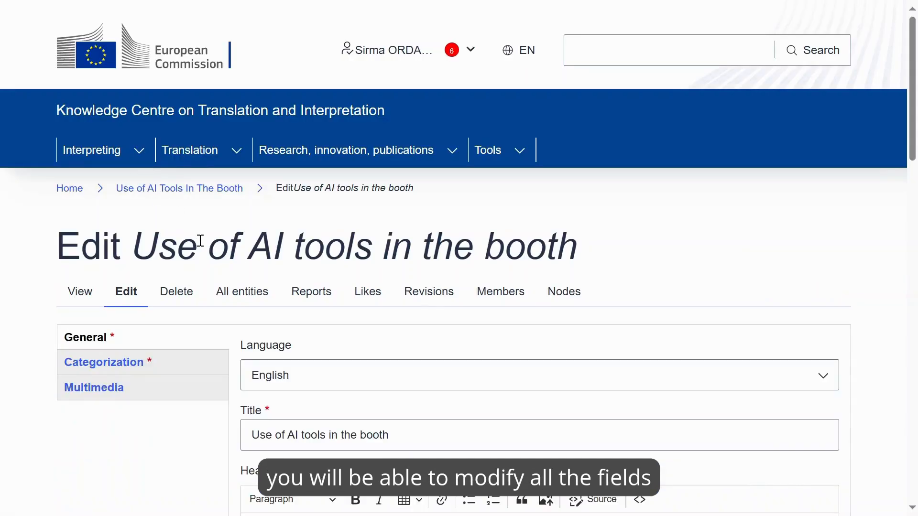
scroll(253, 351, down, 1)
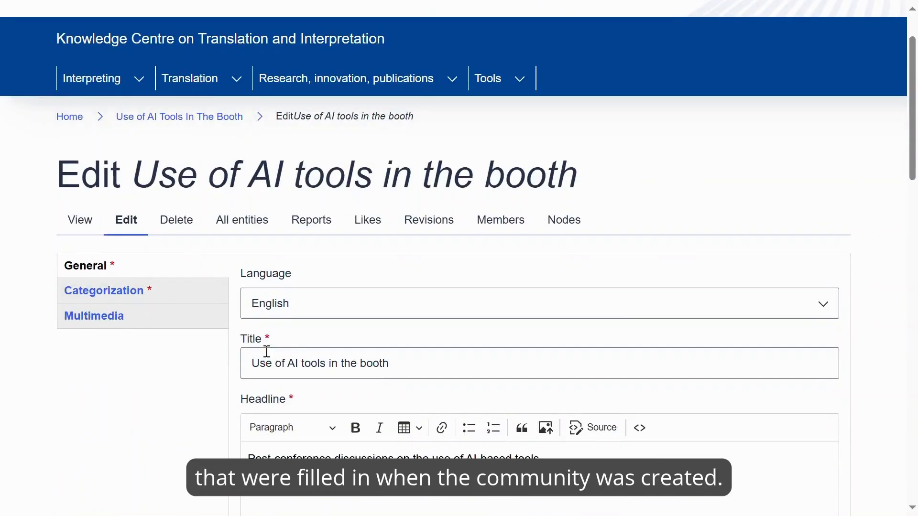
scroll(267, 351, down, 1)
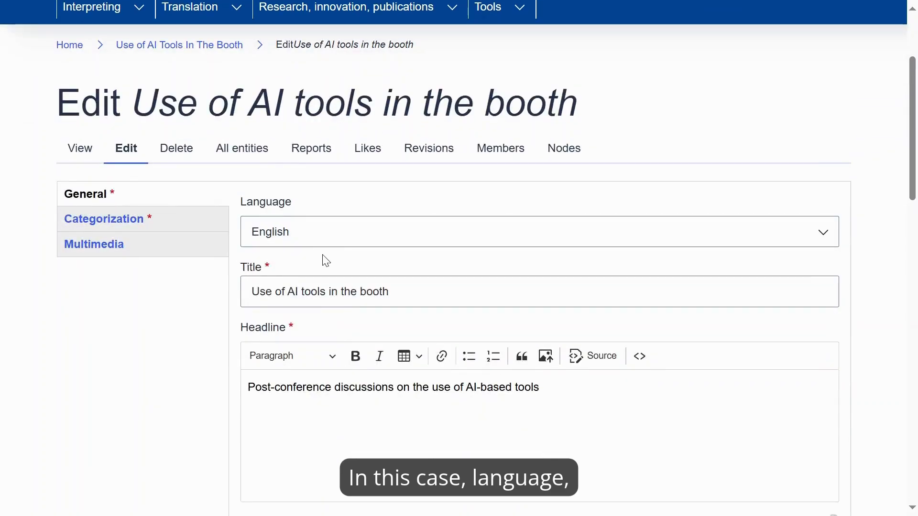
scroll(308, 389, down, 3)
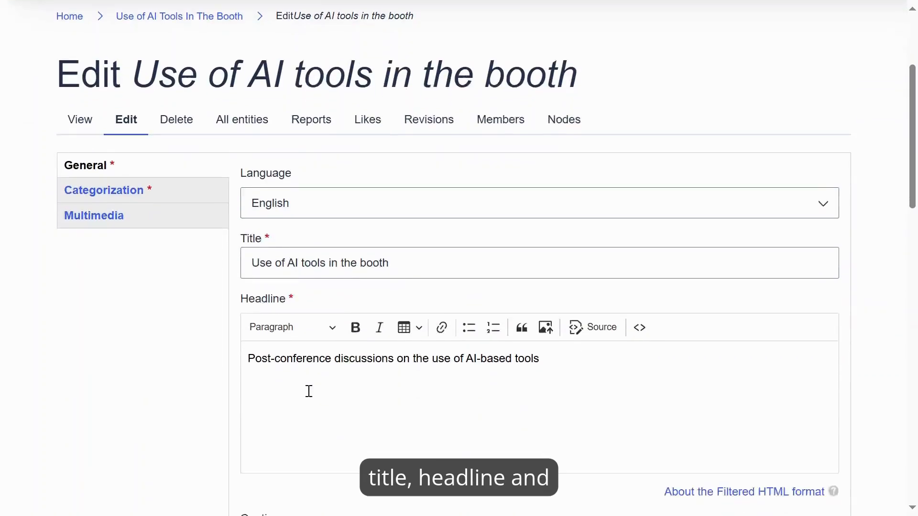
scroll(110, 282, up, 1)
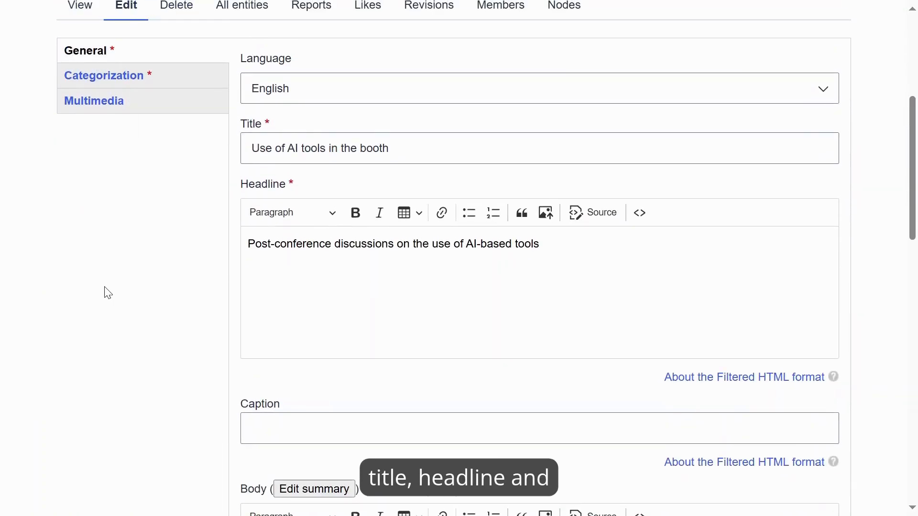
scroll(107, 267, up, 1)
click(123, 147)
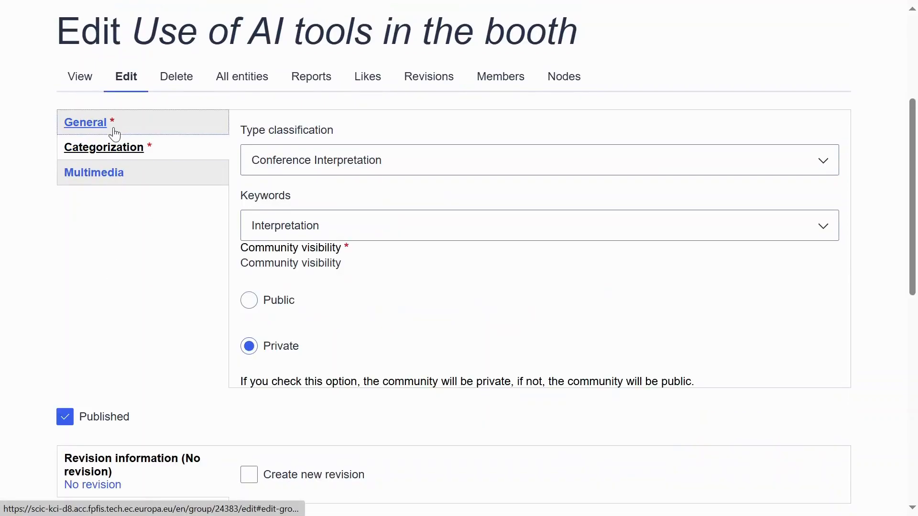
click(113, 126)
scroll(156, 364, down, 6)
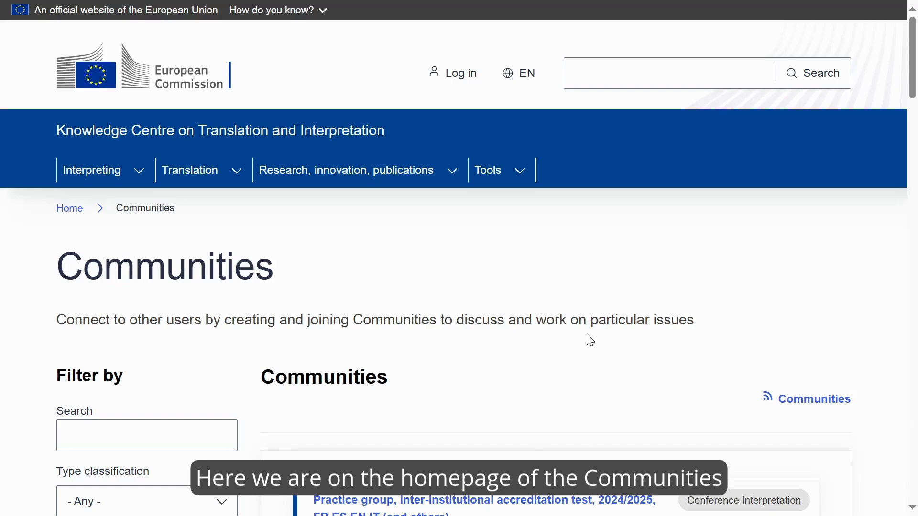
Browse the list of available communities and view the options of the Type classification filter
scroll(590, 340, down, 2)
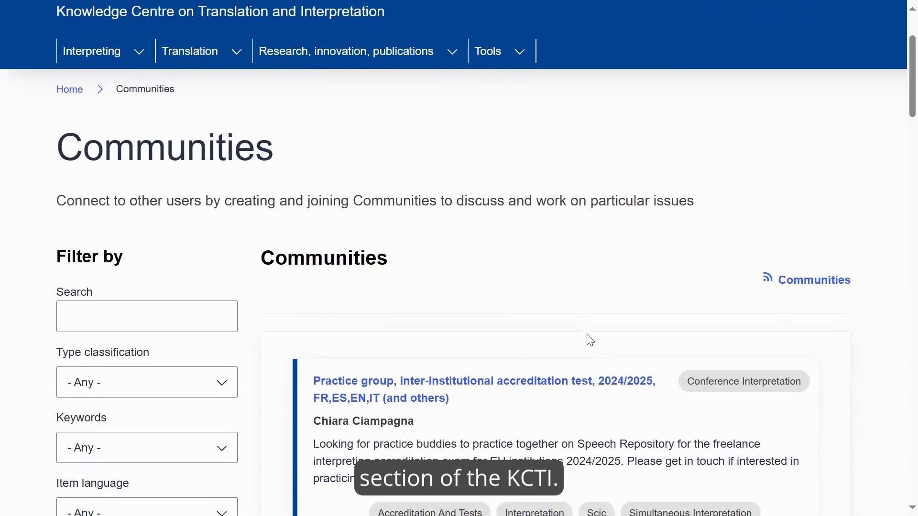
scroll(590, 341, down, 4)
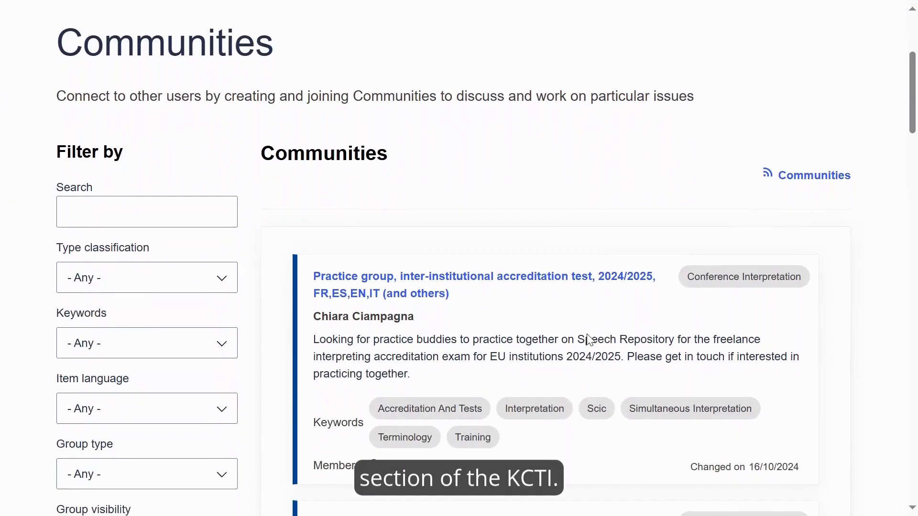
scroll(588, 334, down, 1)
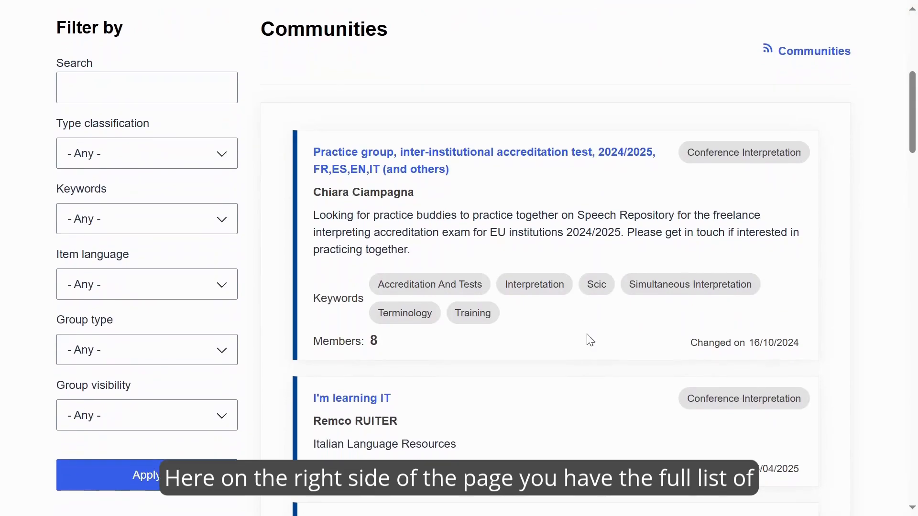
scroll(590, 340, down, 1)
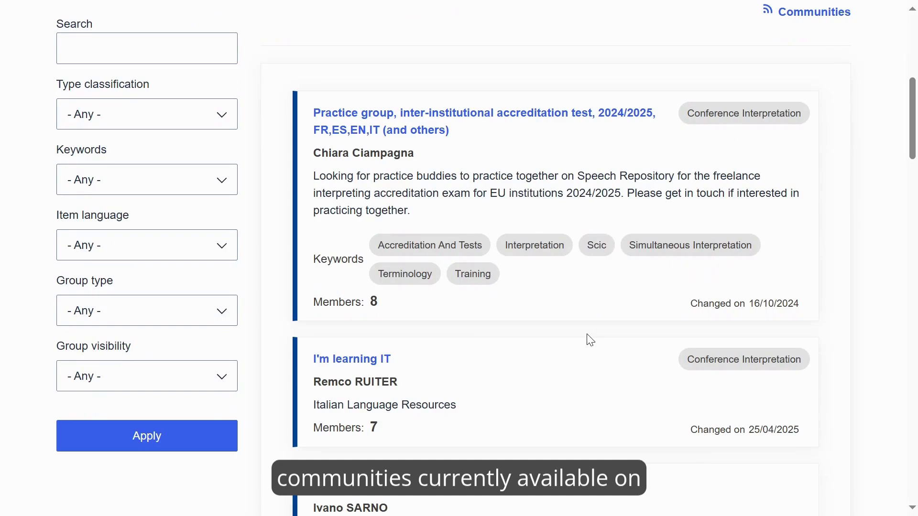
scroll(589, 339, down, 1)
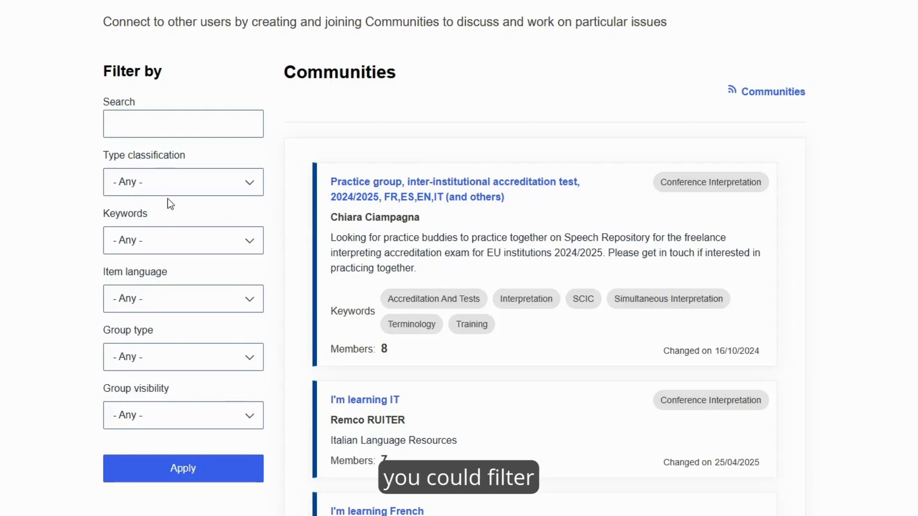
click(196, 193)
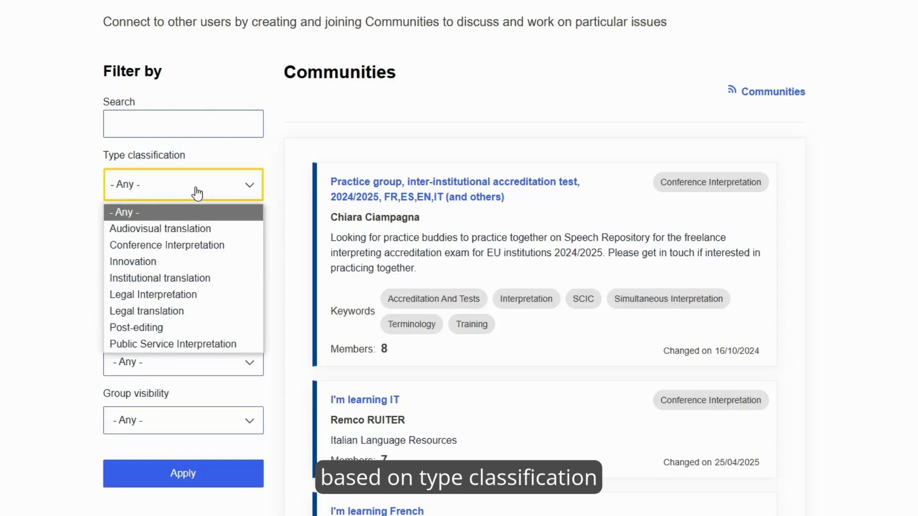
click(196, 194)
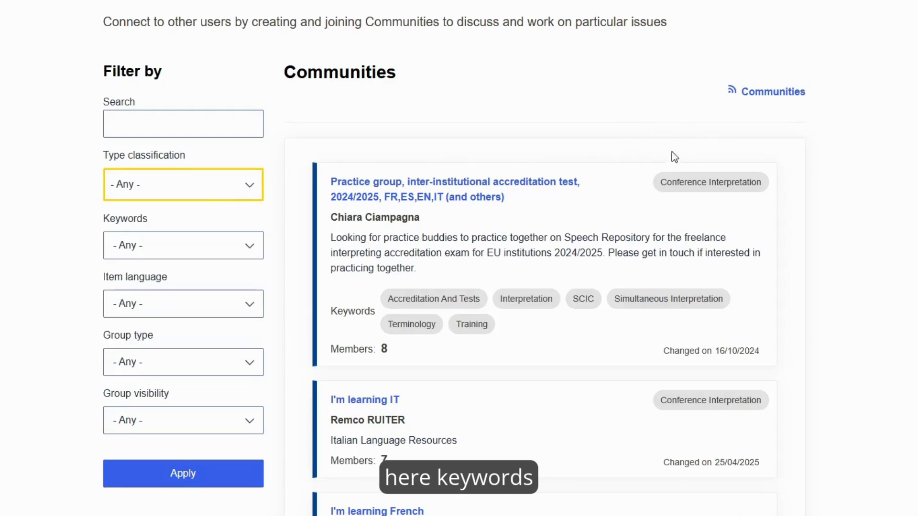
View the options of the Keywords, Item language and Group visibility filters for the communities list, leaving each at Any
click(150, 249)
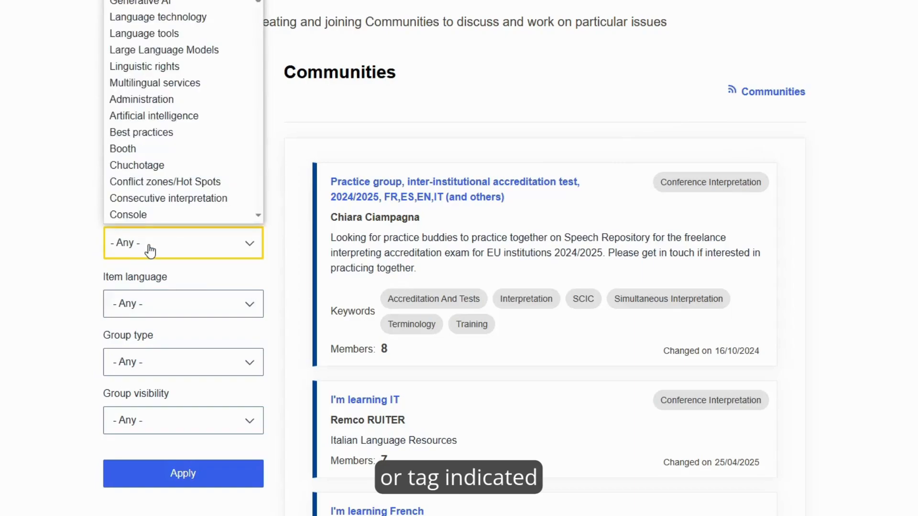
click(150, 250)
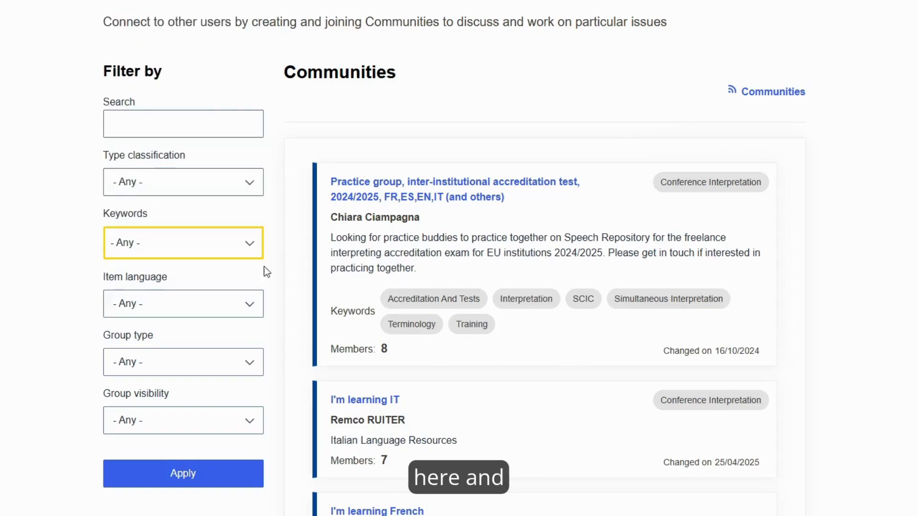
click(145, 310)
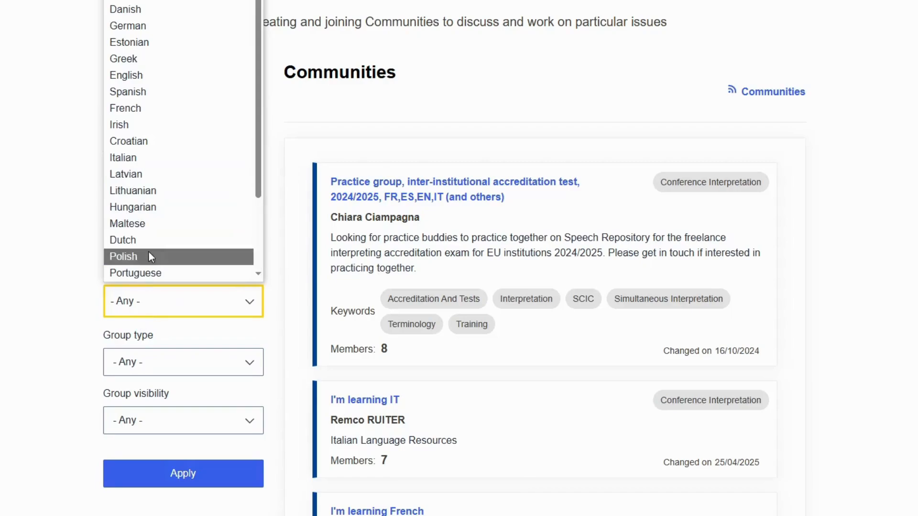
click(60, 148)
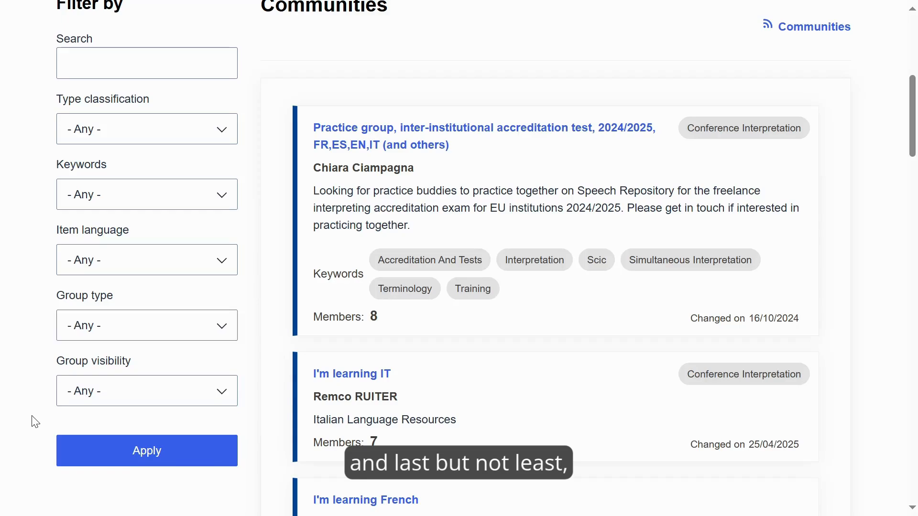
click(149, 423)
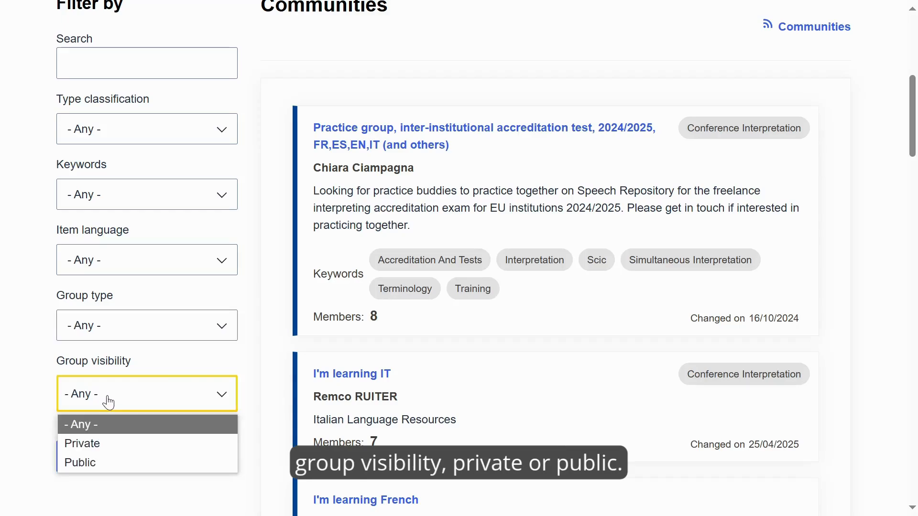
click(109, 403)
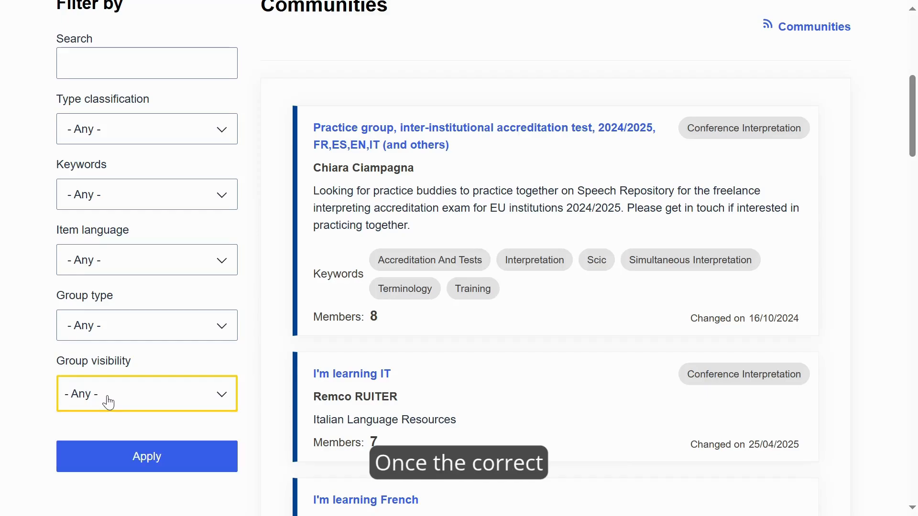
click(39, 405)
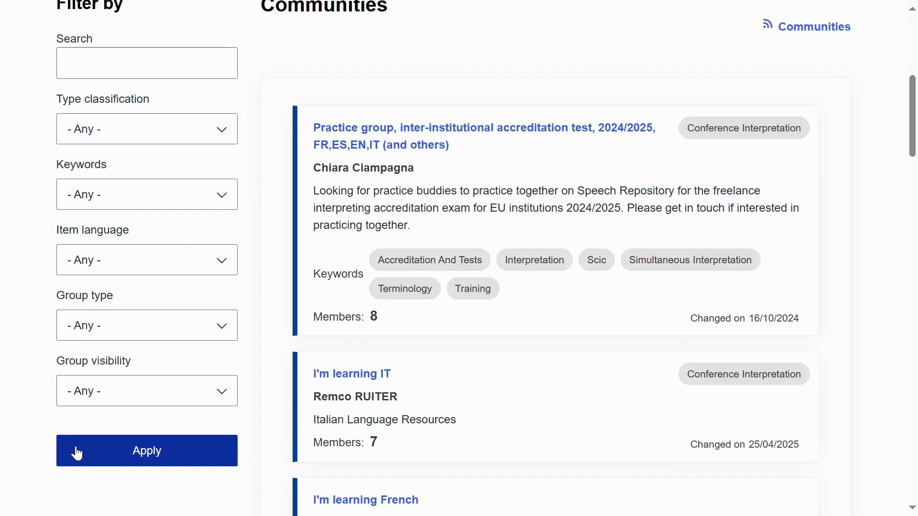
Open the "I'm learning Italian" community from the list and join it, confirming the group membership
scroll(254, 378, down, 8)
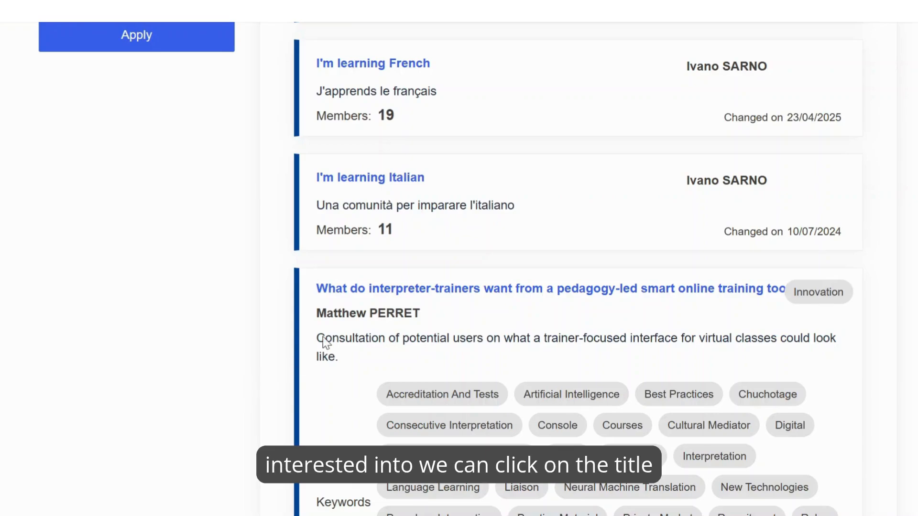
click(404, 186)
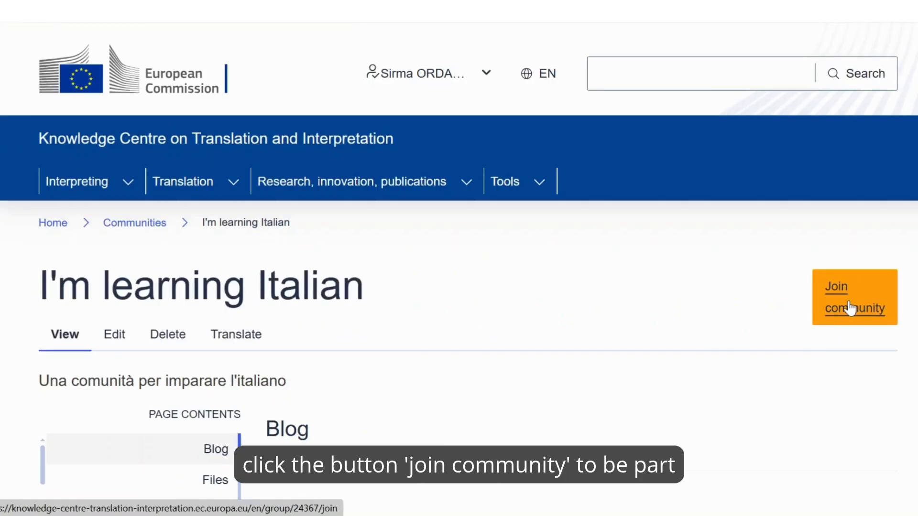
click(850, 308)
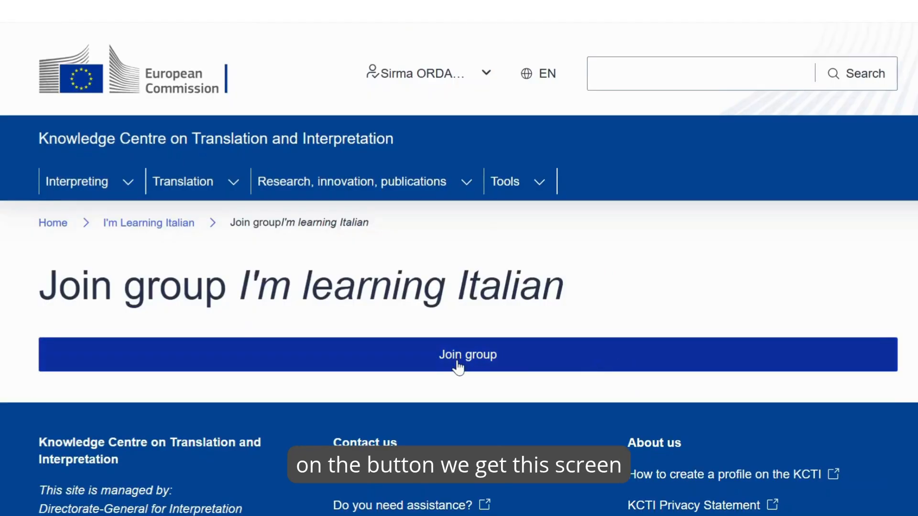
click(458, 368)
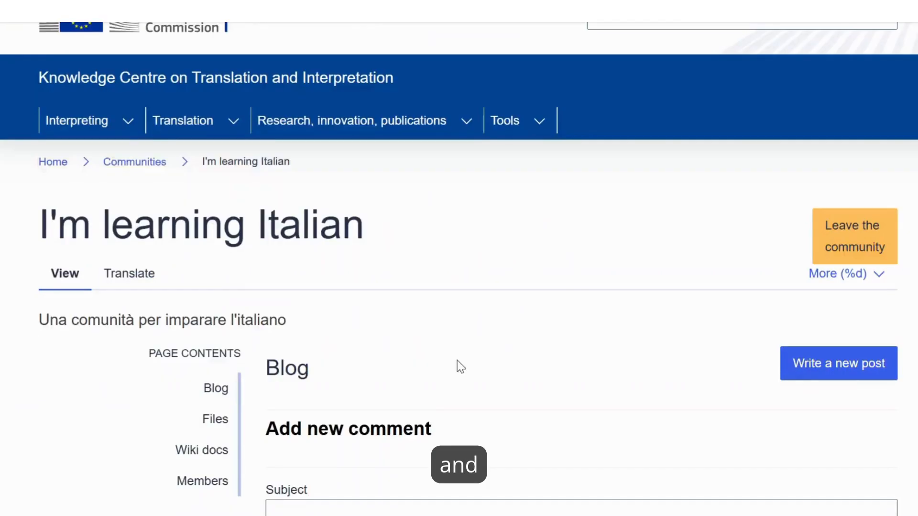
scroll(461, 367, up, 2)
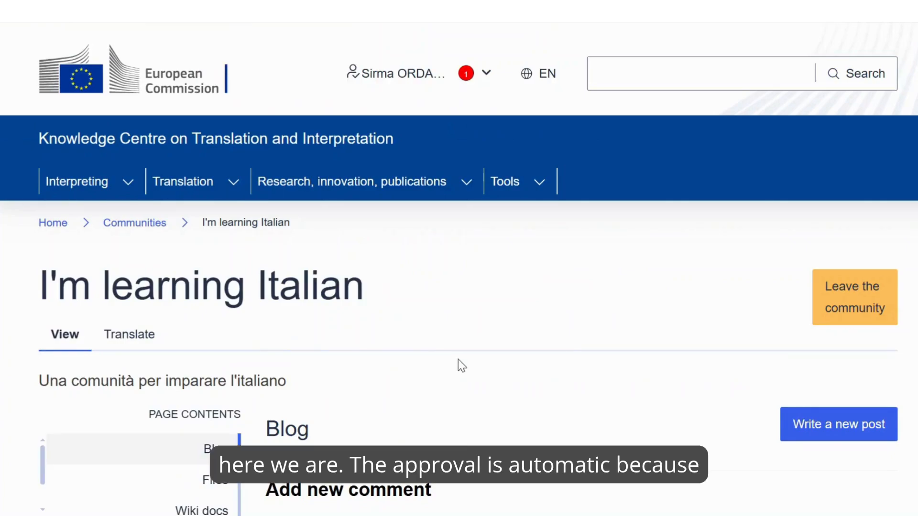
scroll(458, 359, down, 2)
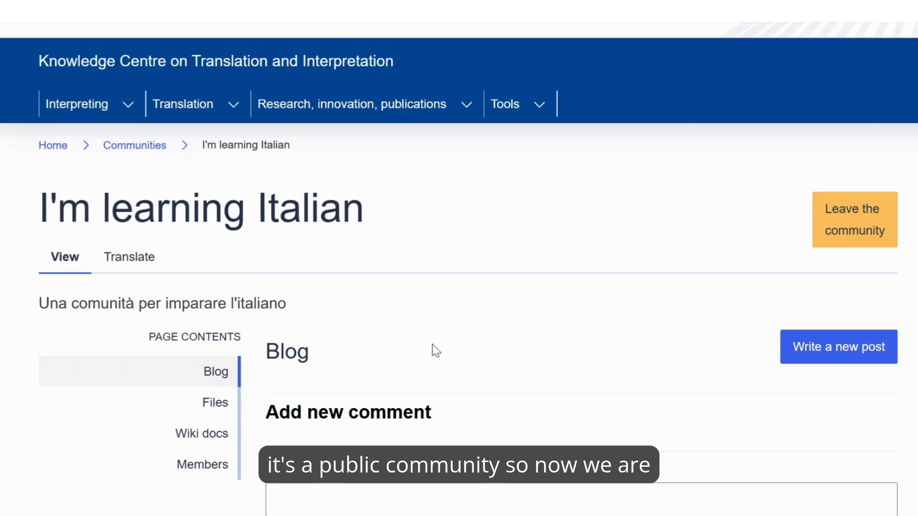
scroll(307, 292, down, 2)
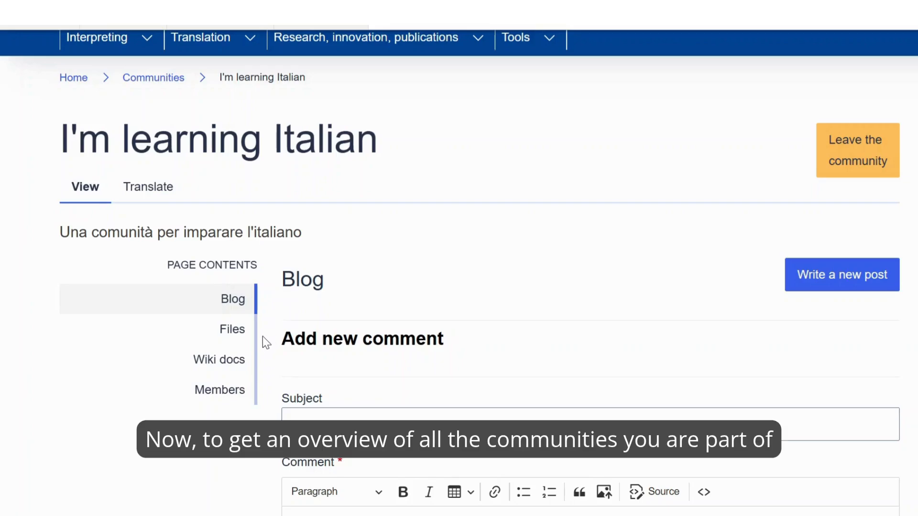
Open the account profile and review the My Communities overview through to the end of the list
scroll(263, 336, up, 3)
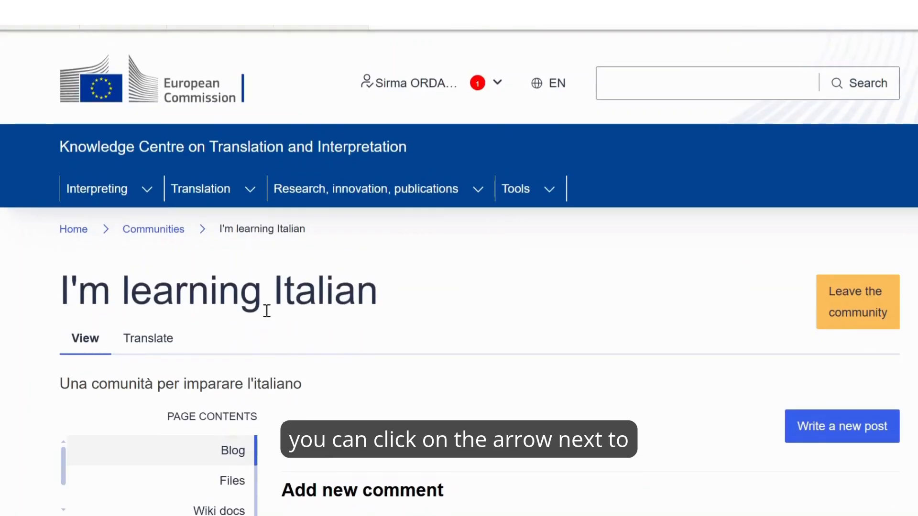
click(500, 86)
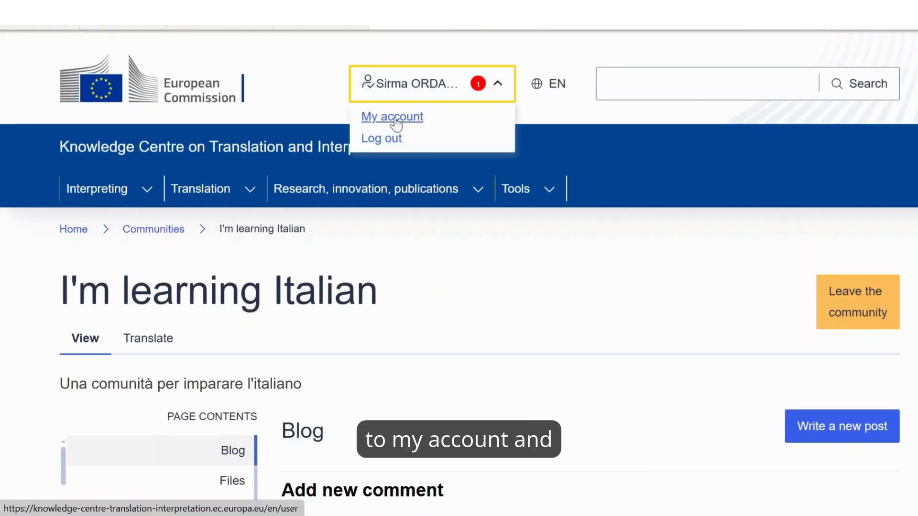
click(395, 118)
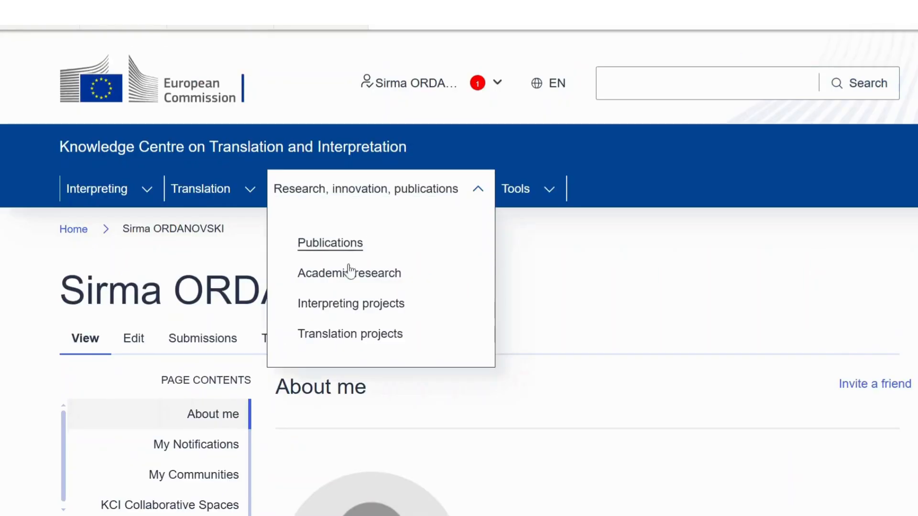
scroll(179, 433, down, 2)
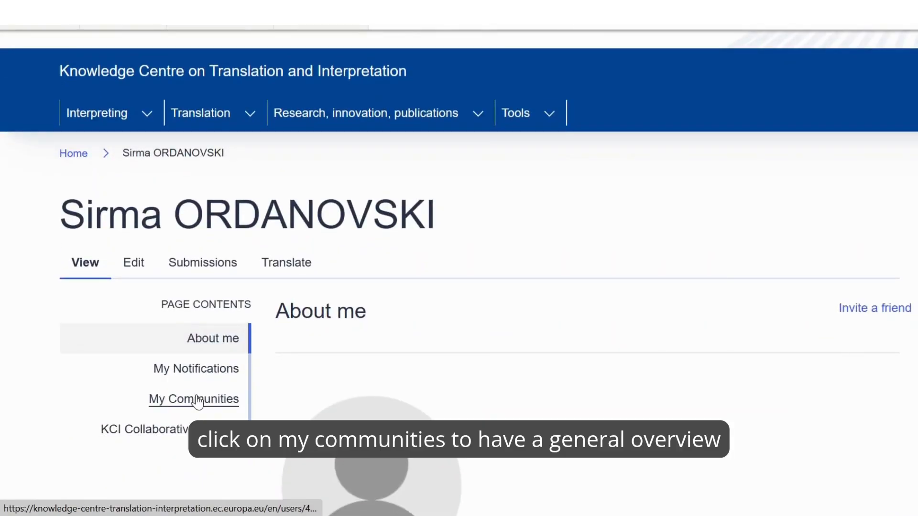
click(198, 402)
scroll(359, 357, down, 5)
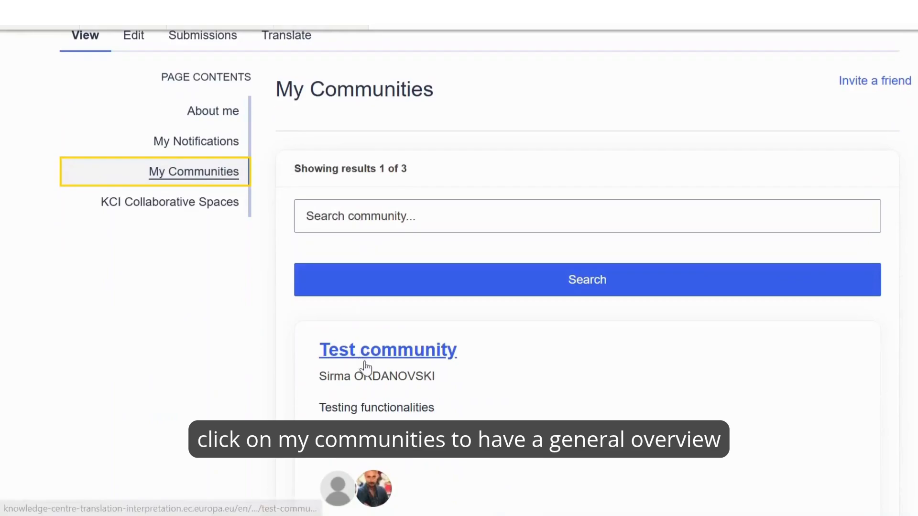
scroll(358, 358, down, 10)
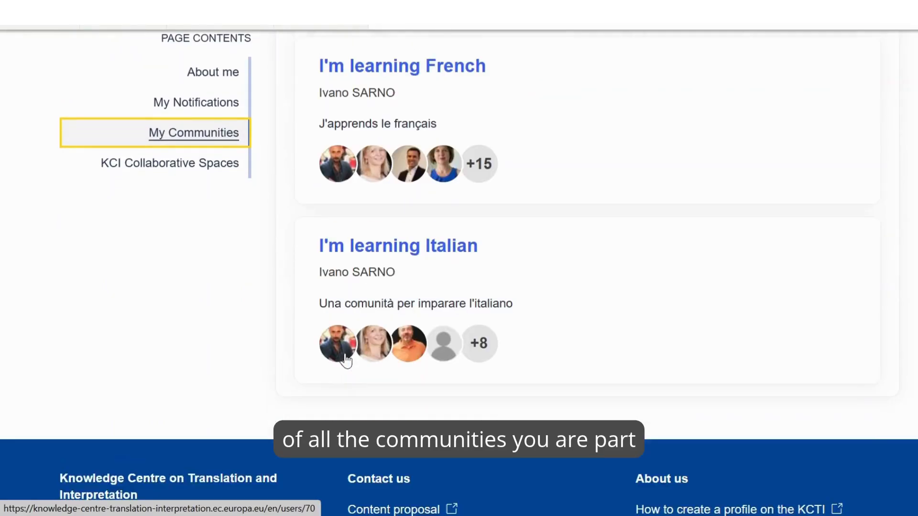
Review the "How to contact us" page down to the assistance links in its footer
scroll(345, 359, down, 1)
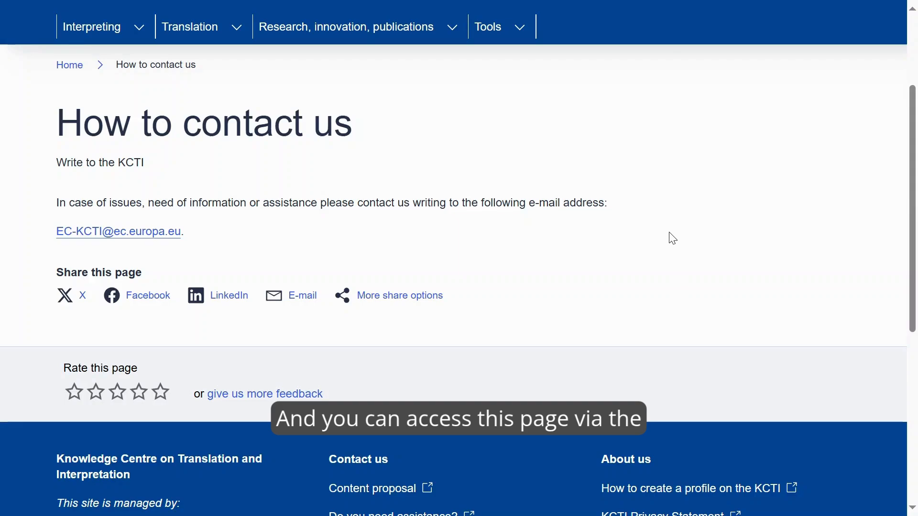
scroll(555, 340, down, 2)
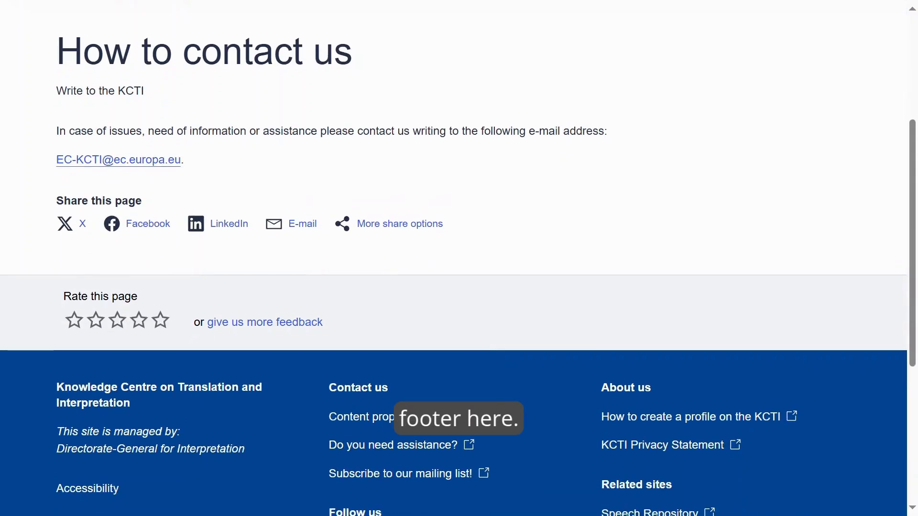